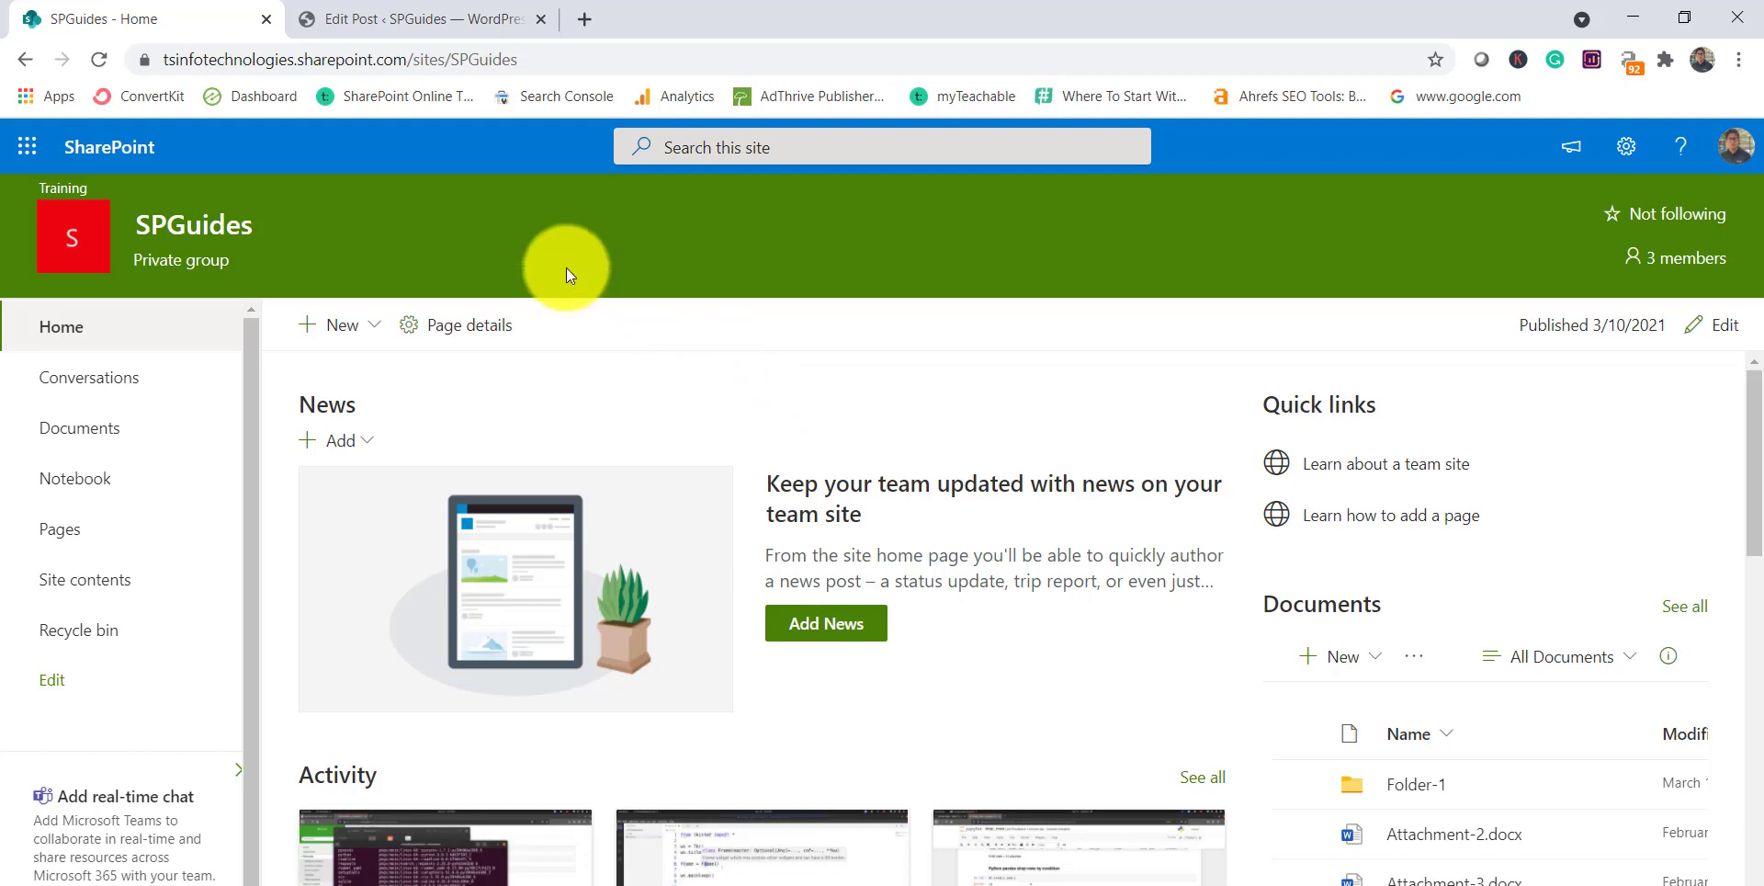
- Create a blank list named Test on the SPGuides site, leaving its description empty and keeping it in site navigation
{"action": "left_click", "coordinate": [349, 326]}
{"action": "left_click", "coordinate": [331, 368]}
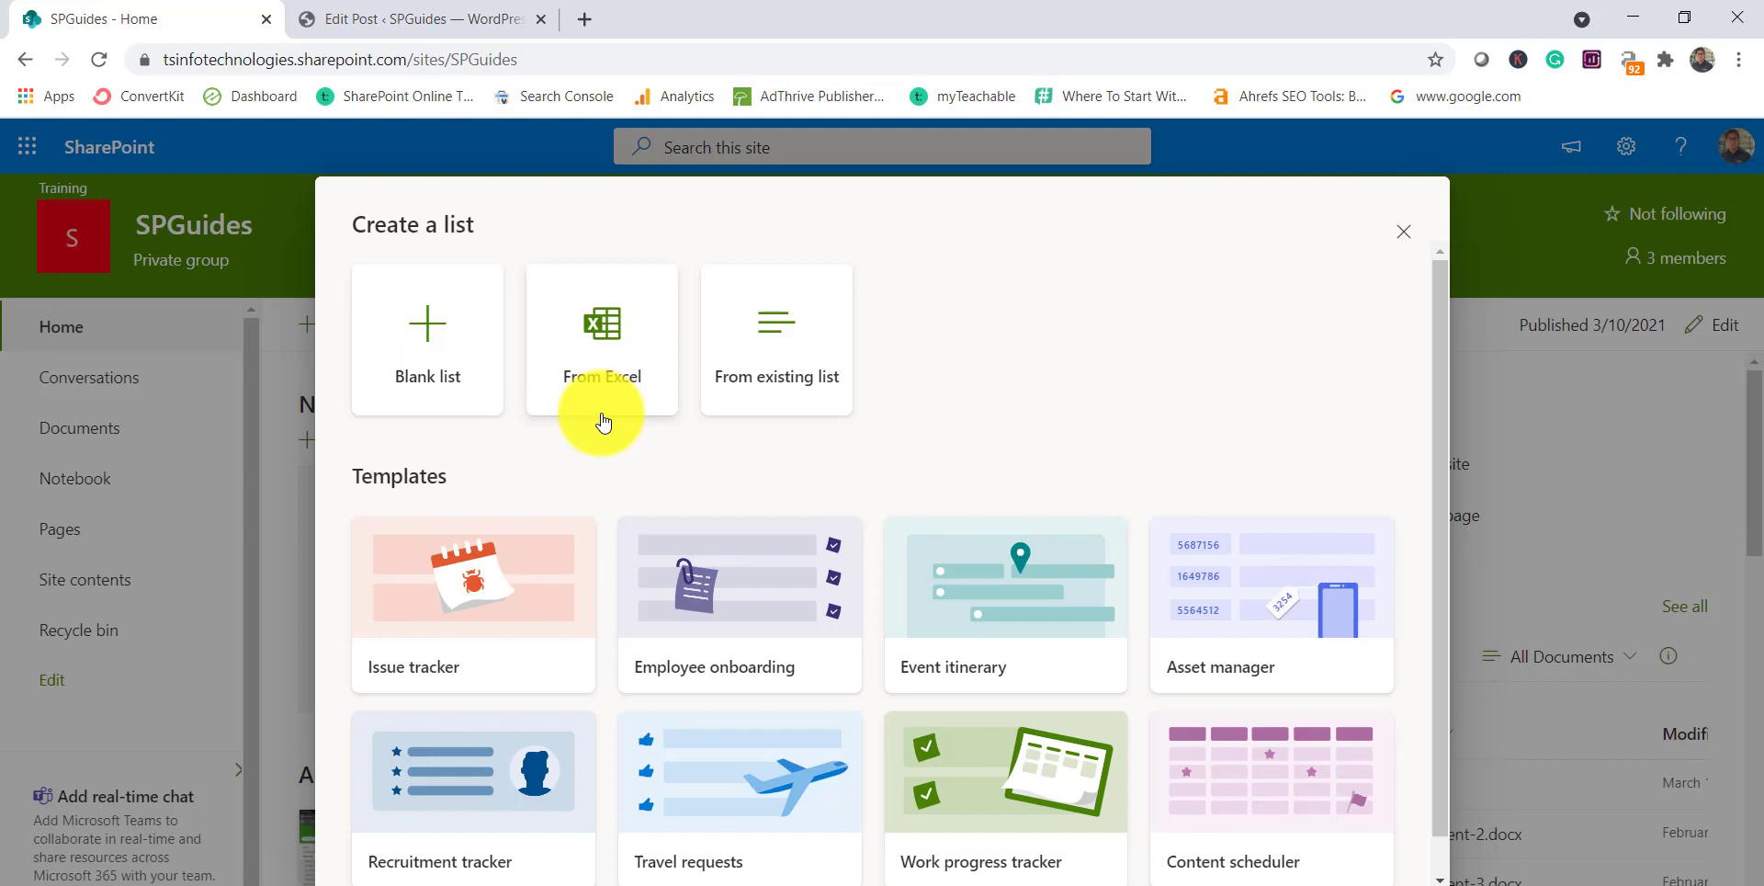
{"action": "left_click", "coordinate": [426, 345]}
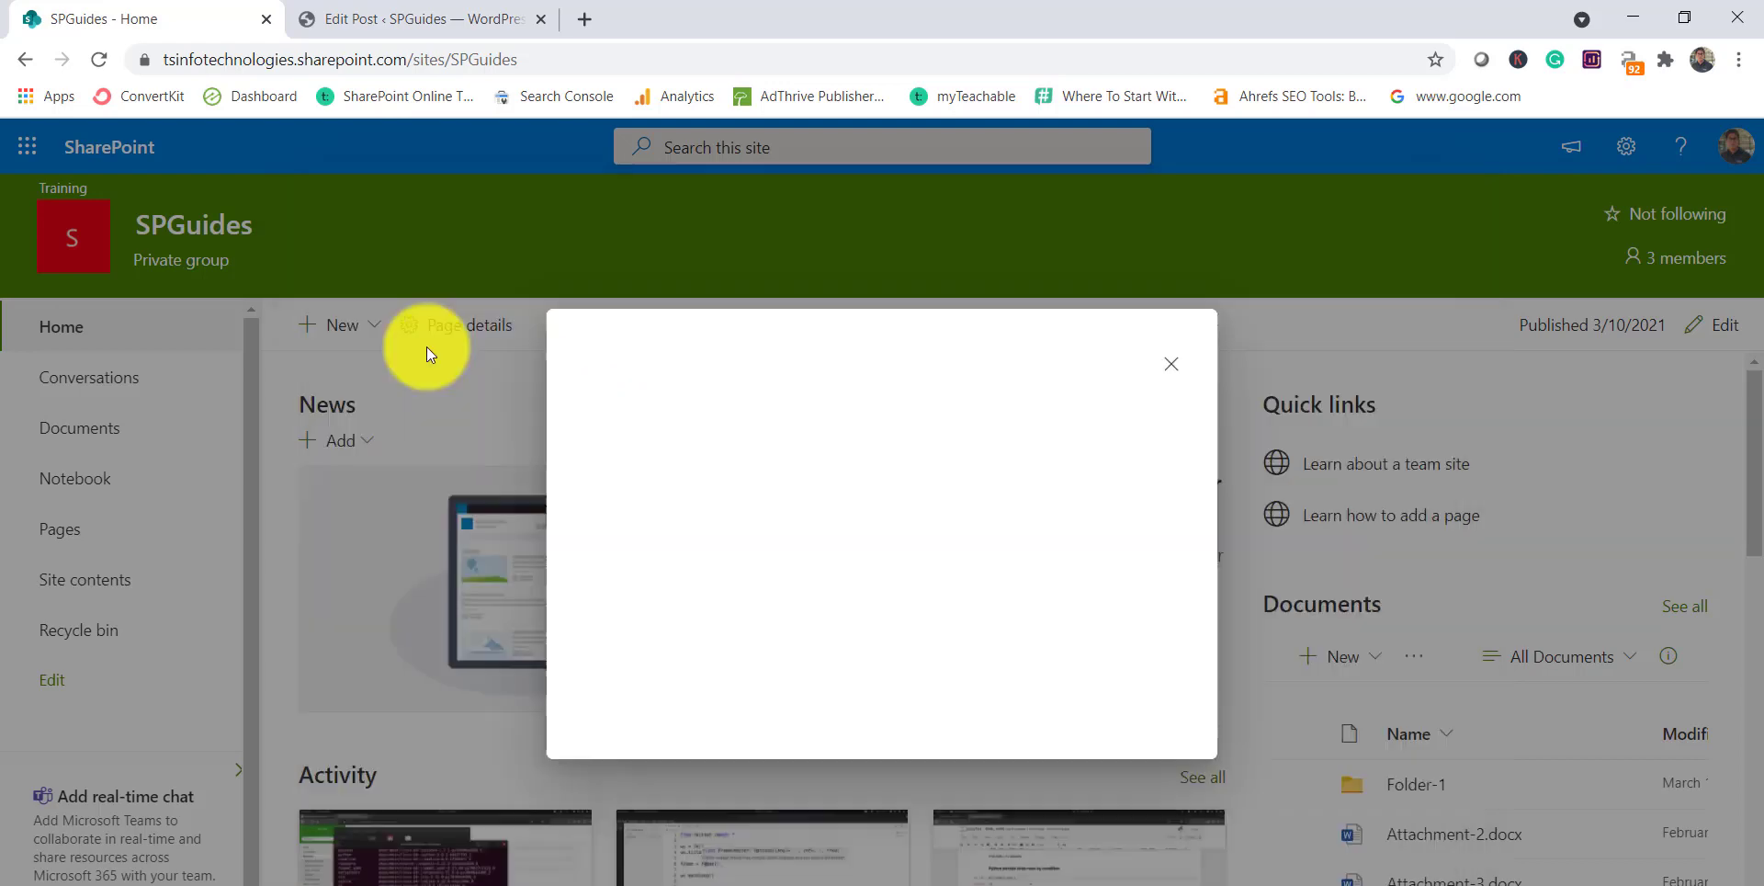
{"action": "left_click", "coordinate": [642, 402]}
{"action": "type", "text": "Test"}
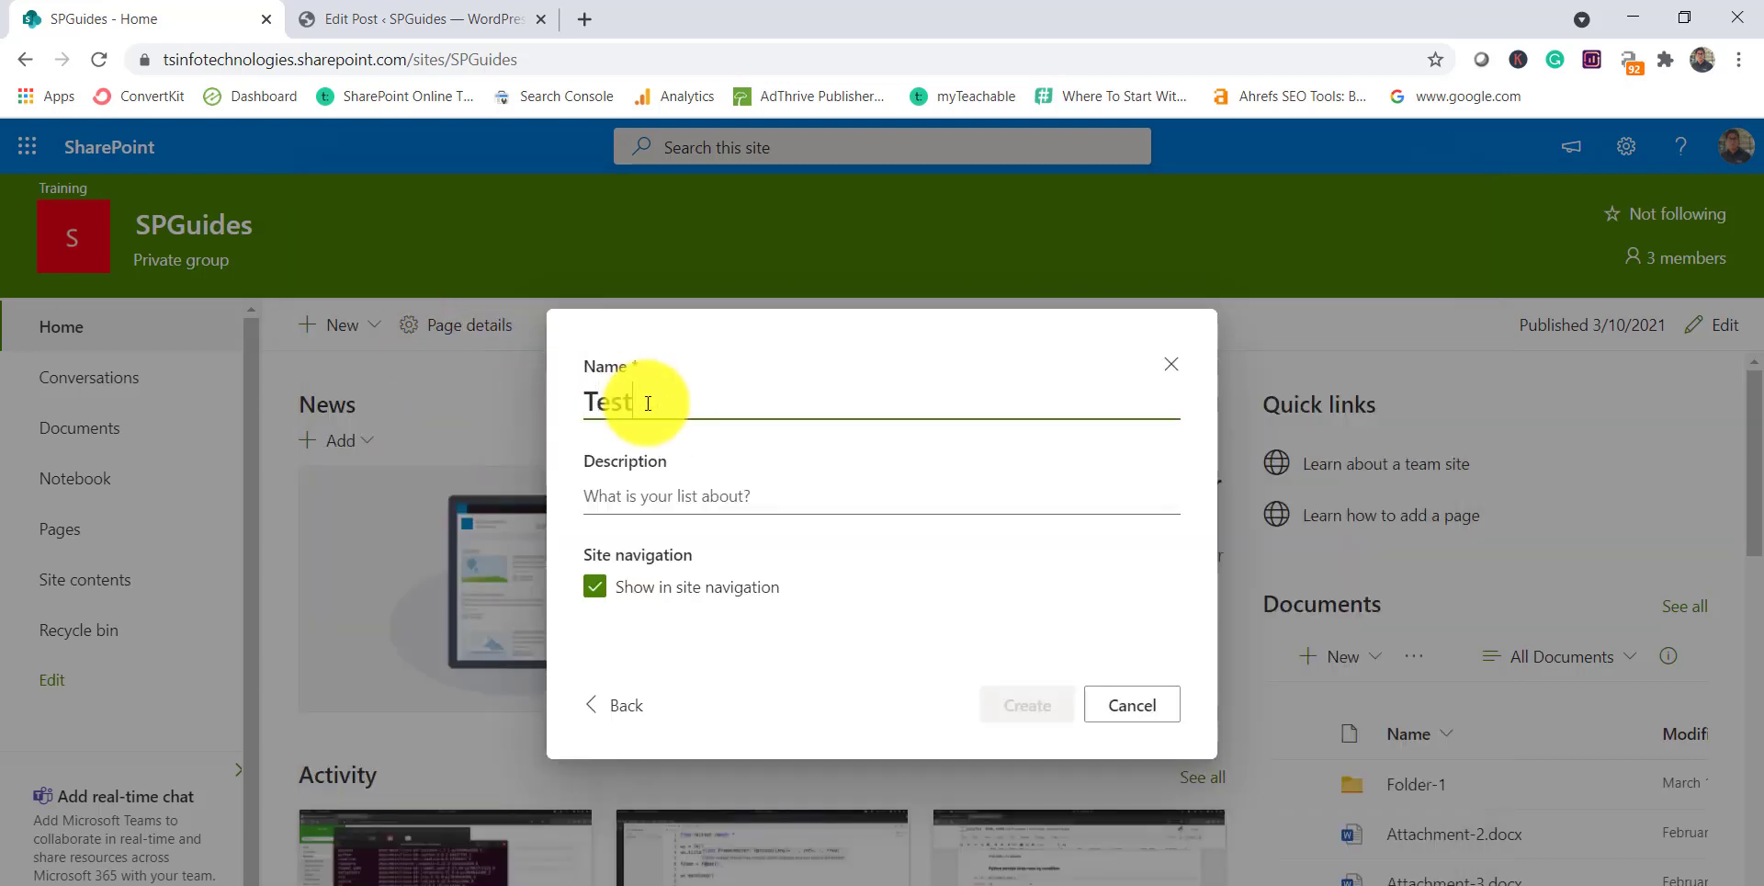
{"action": "left_click", "coordinate": [874, 500]}
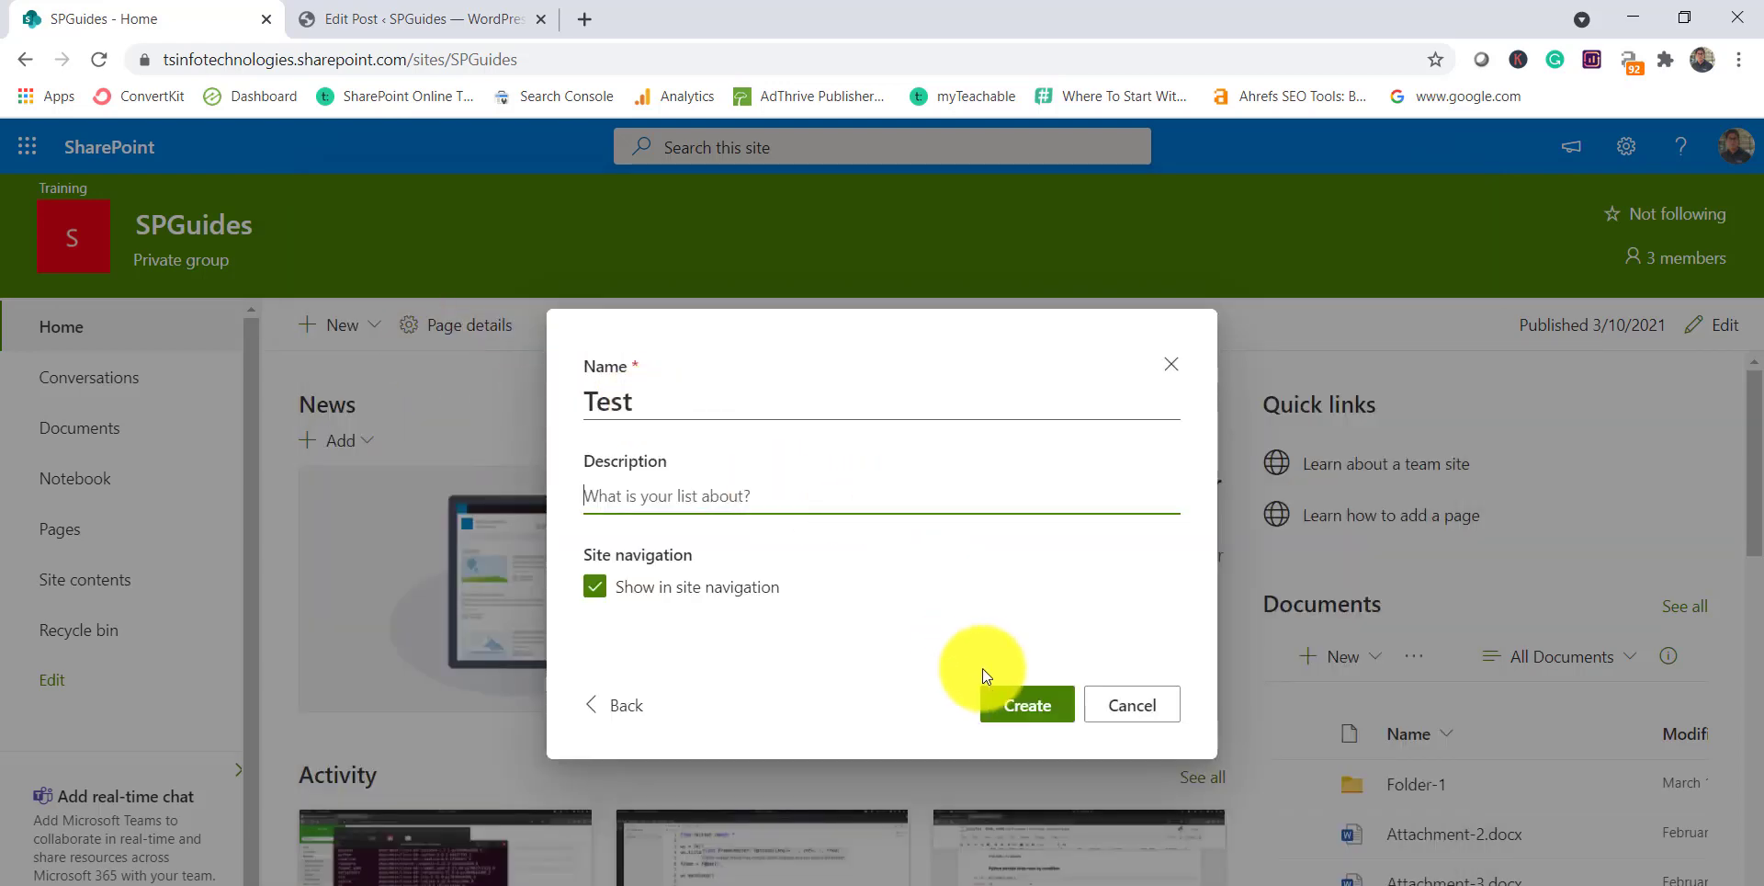
{"action": "left_click", "coordinate": [1011, 704]}
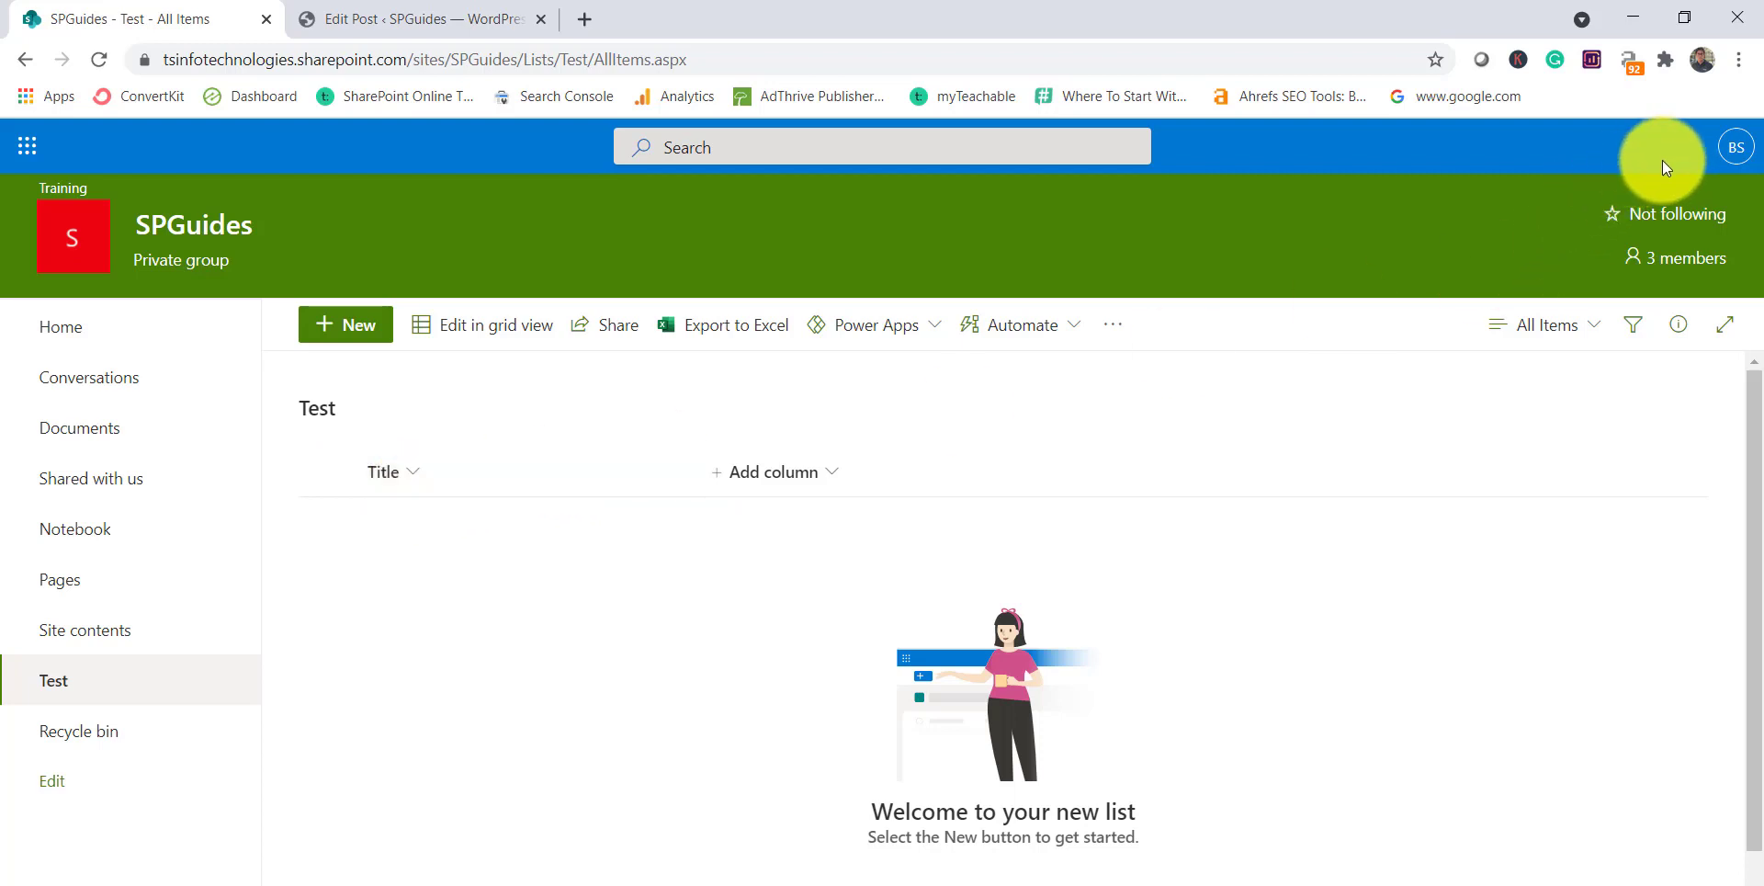
- Reload the Test list and examine its columns and their types in the list settings
{"action": "left_click", "coordinate": [725, 59]}
{"action": "key", "text": "Return"}
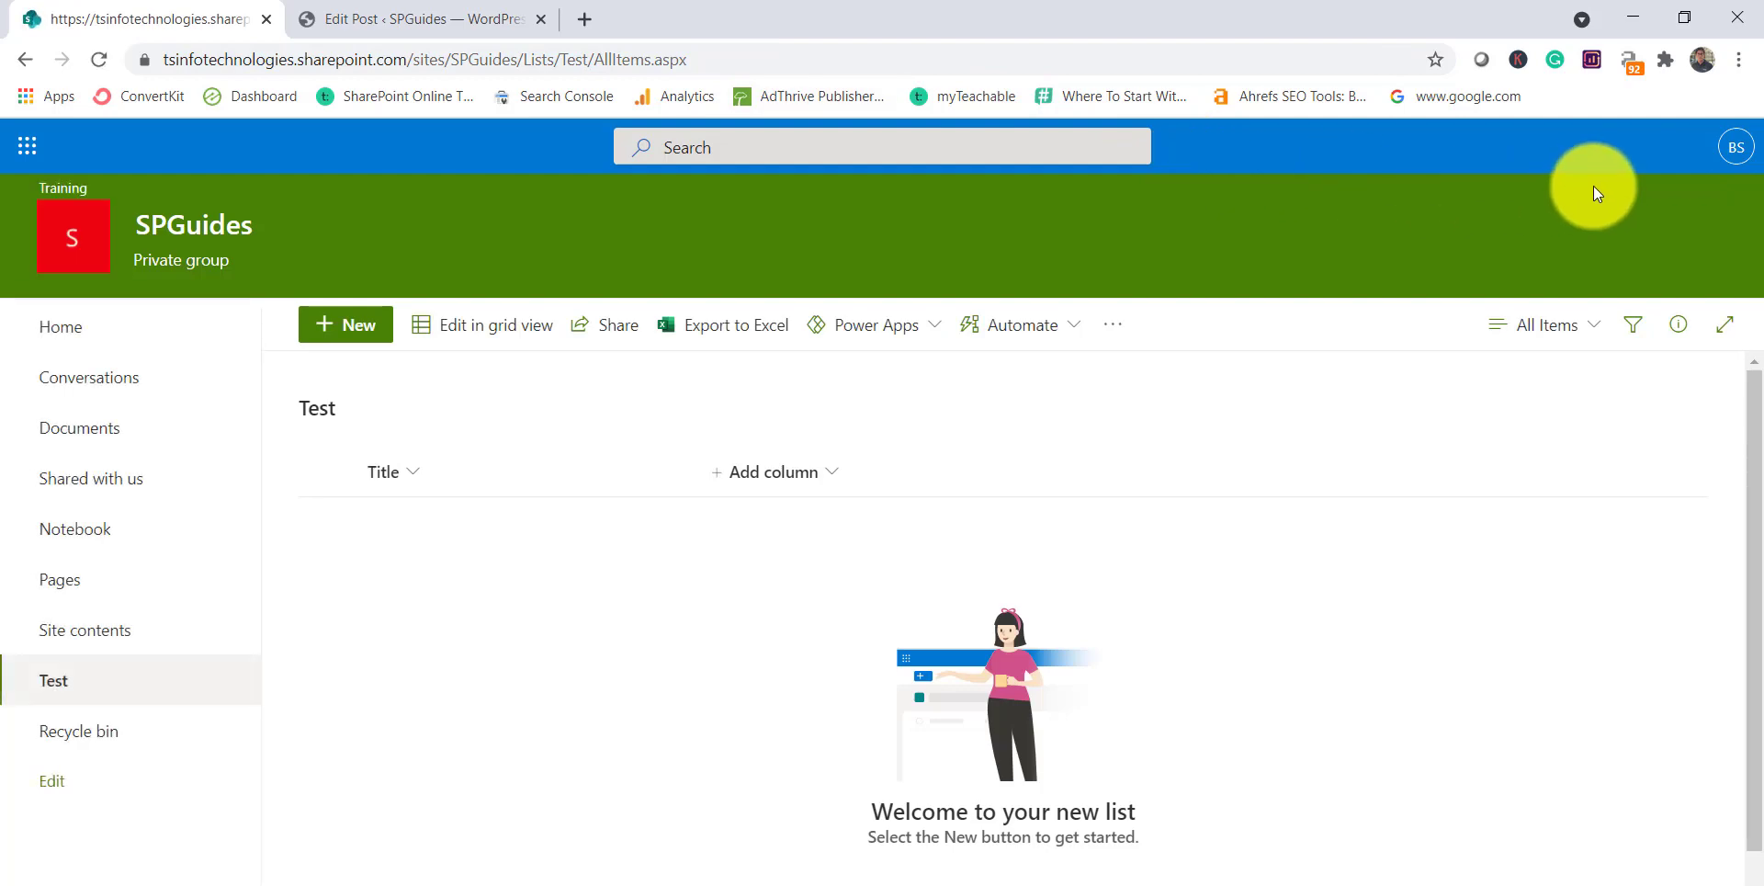
{"action": "left_click", "coordinate": [1619, 154]}
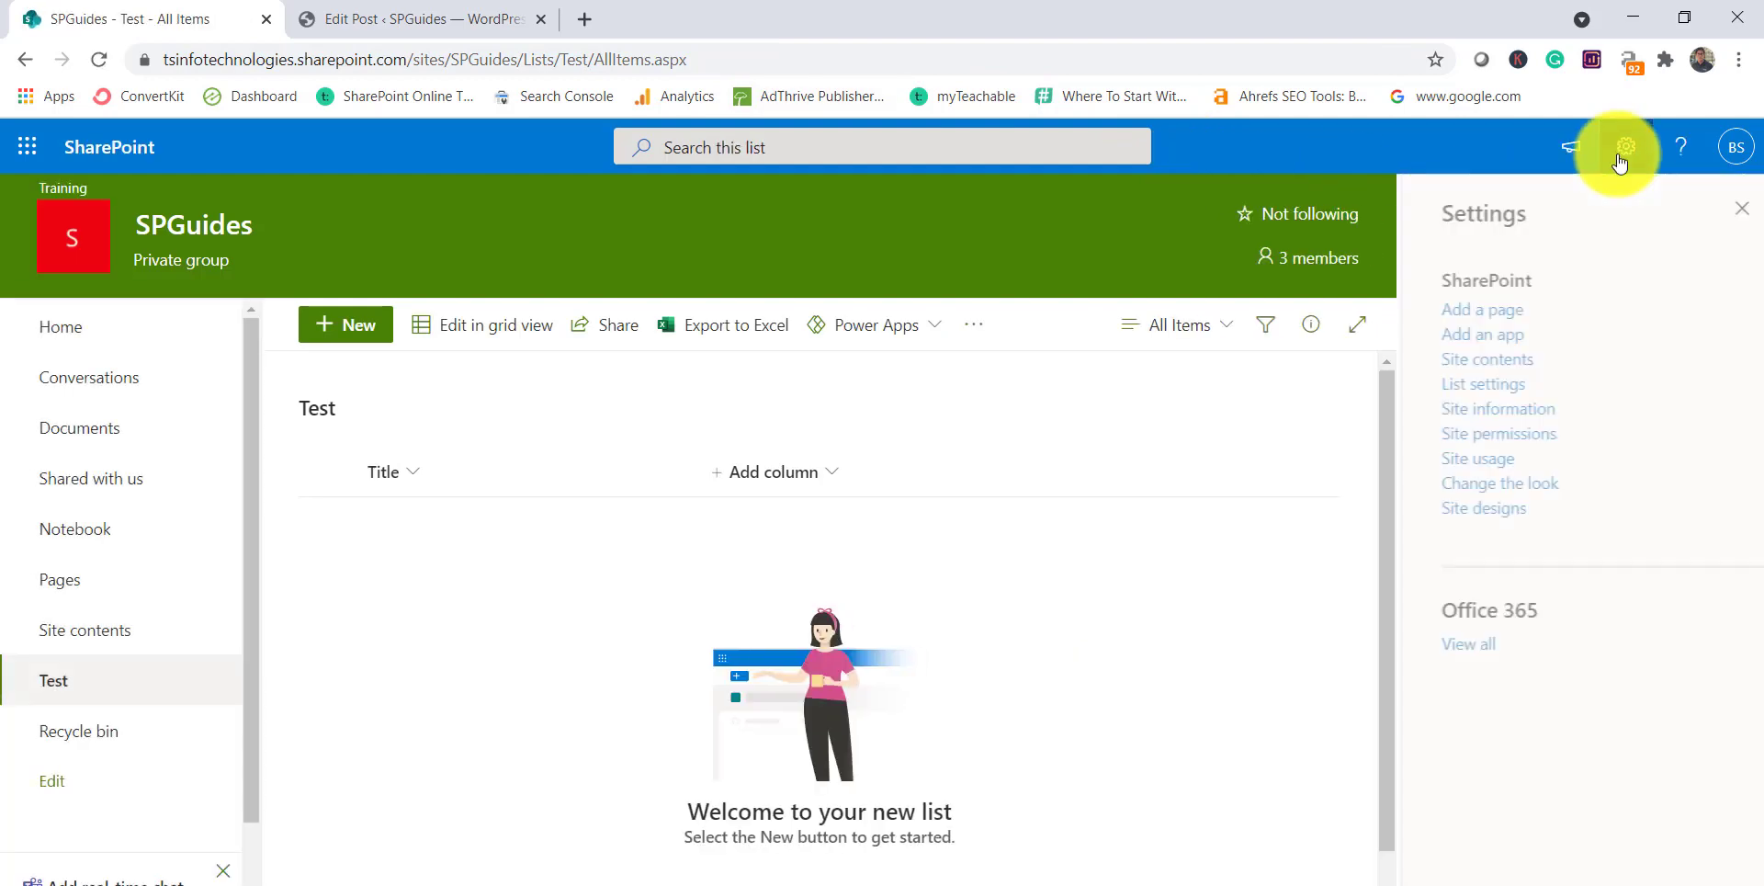
{"action": "left_click", "coordinate": [1452, 389]}
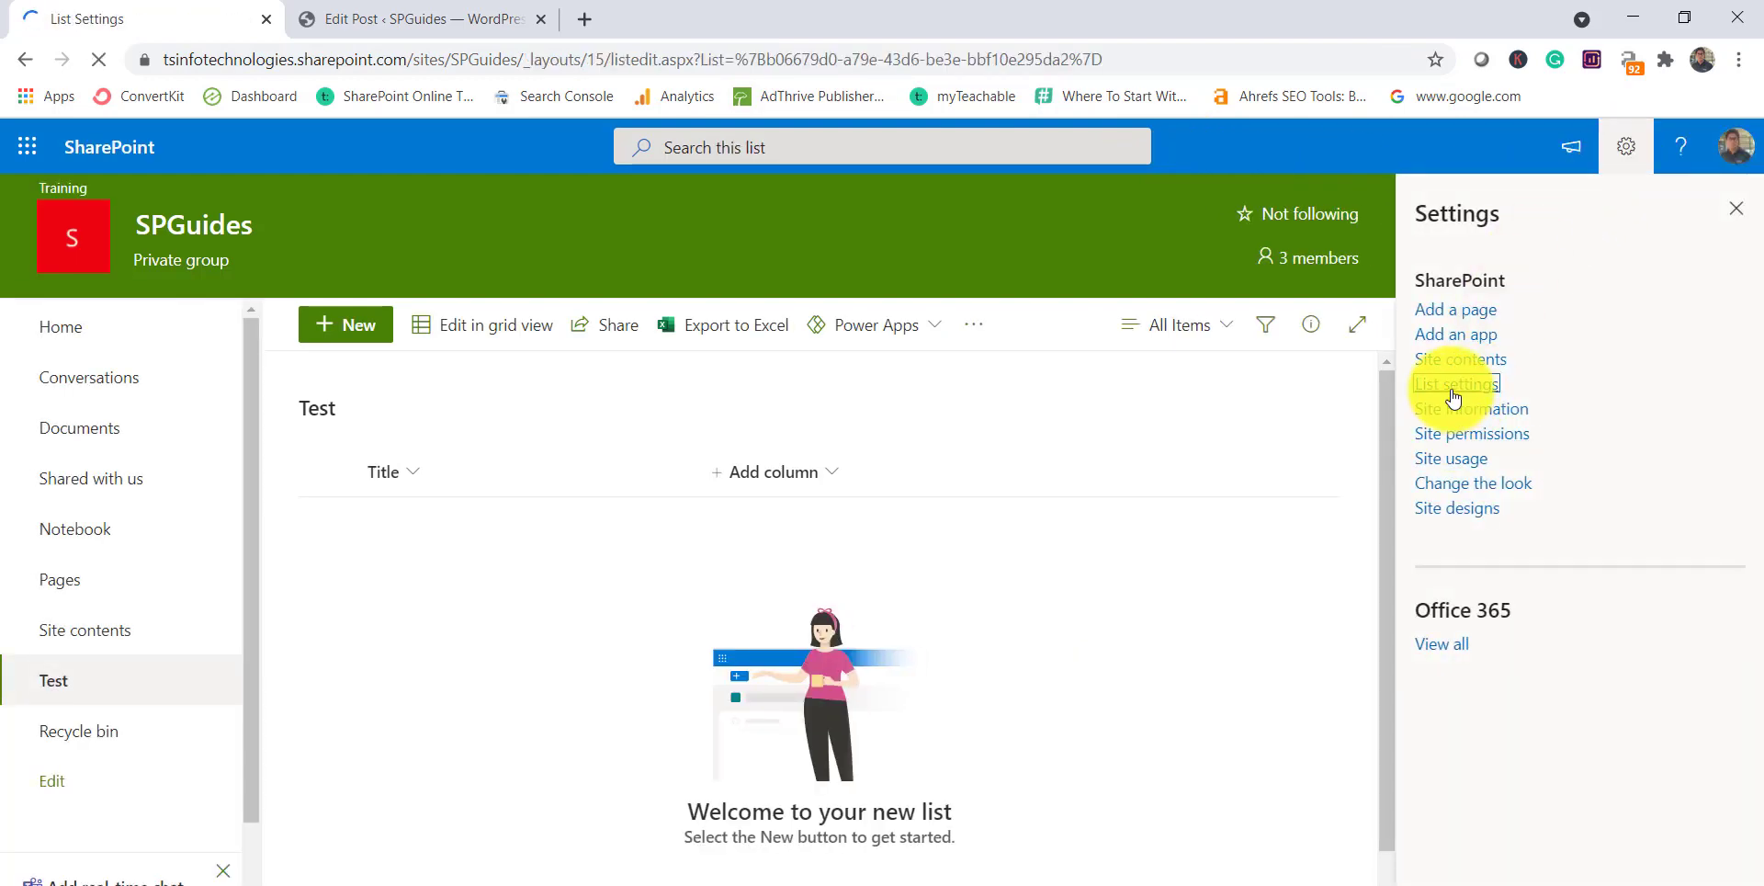
{"action": "scroll", "coordinate": [357, 543], "scroll_direction": "down", "scroll_amount": 5}
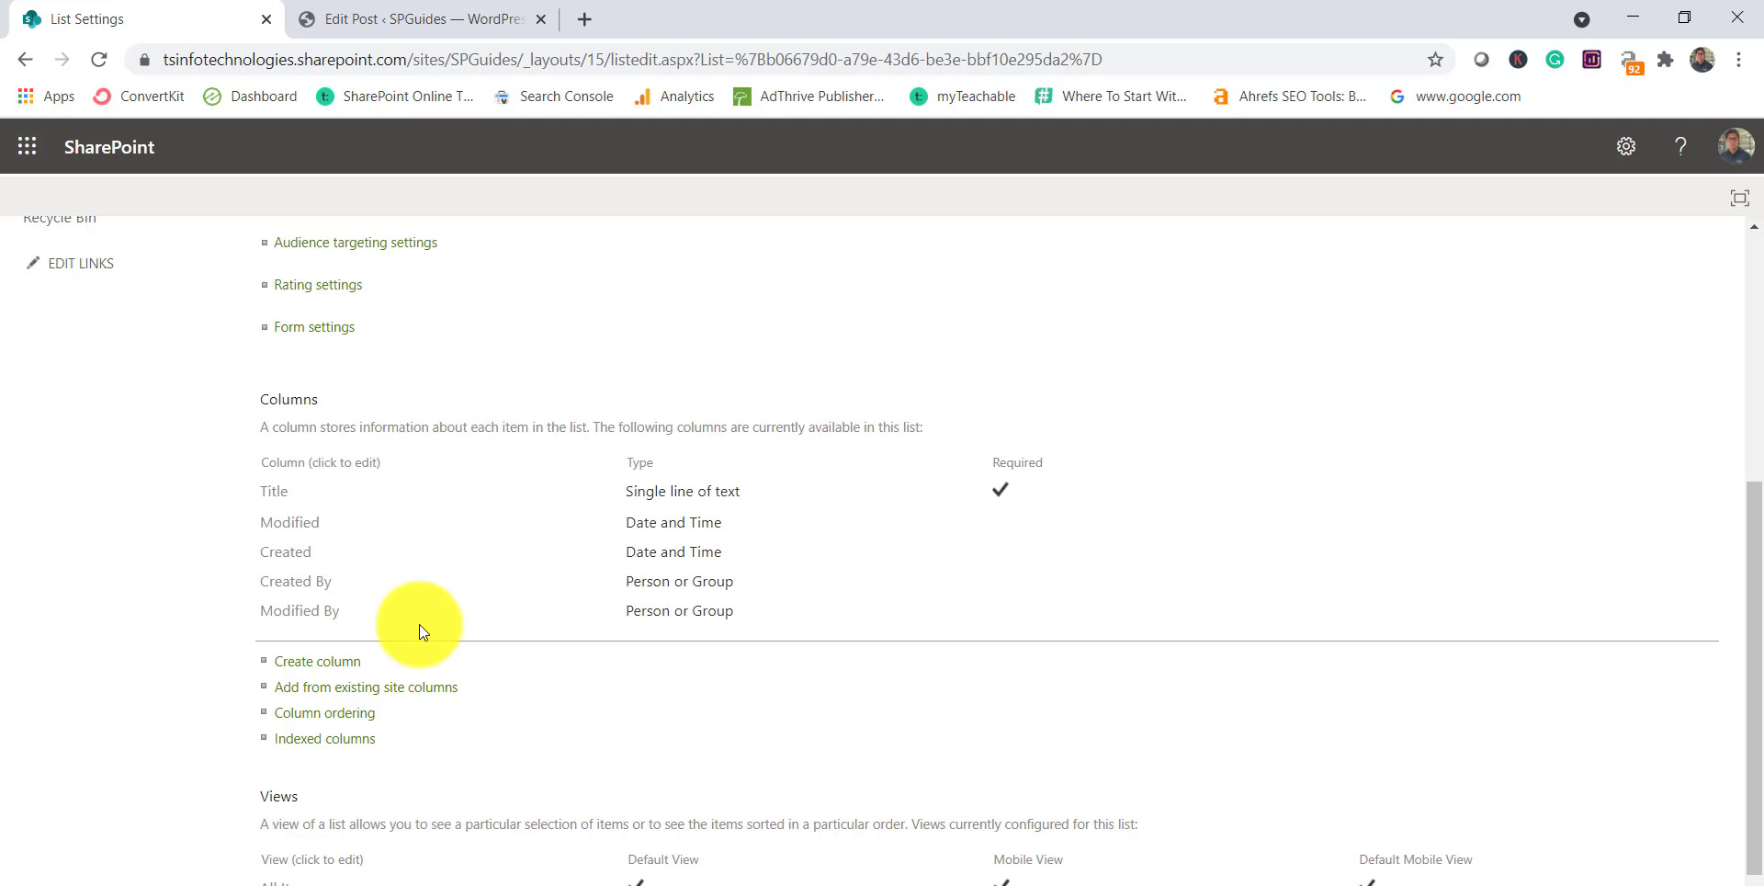
{"action": "scroll", "coordinate": [522, 562], "scroll_direction": "up", "scroll_amount": 5}
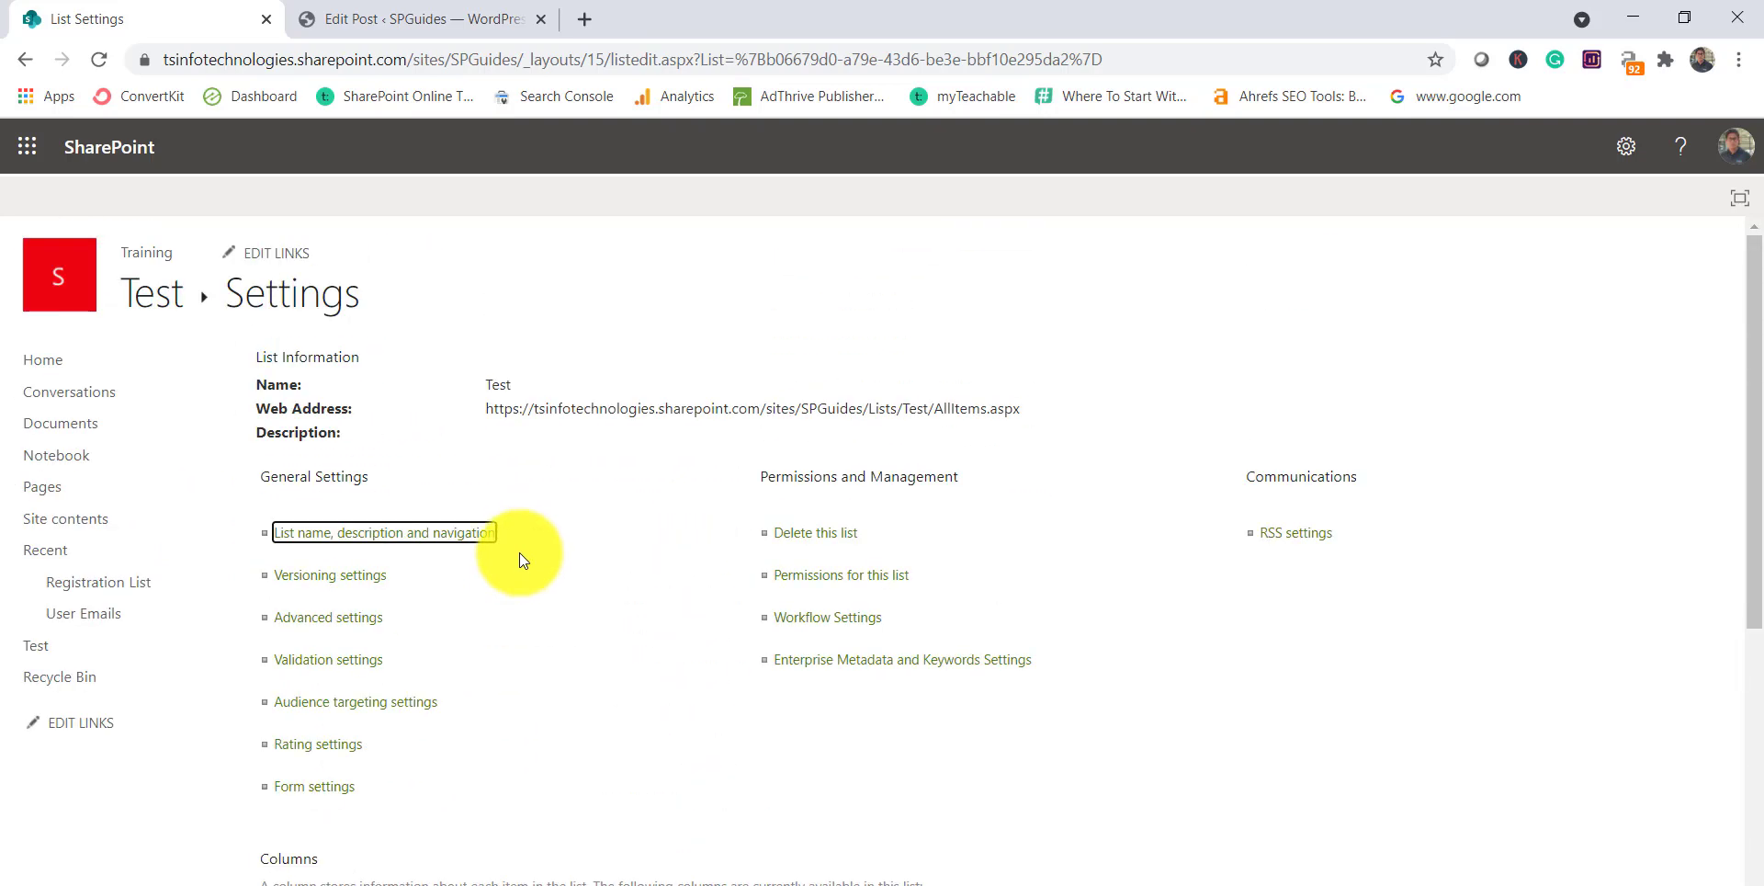
- Return to the SPGuides home page and create a document library named Project Documents, shown in site navigation
{"action": "left_click", "coordinate": [48, 360]}
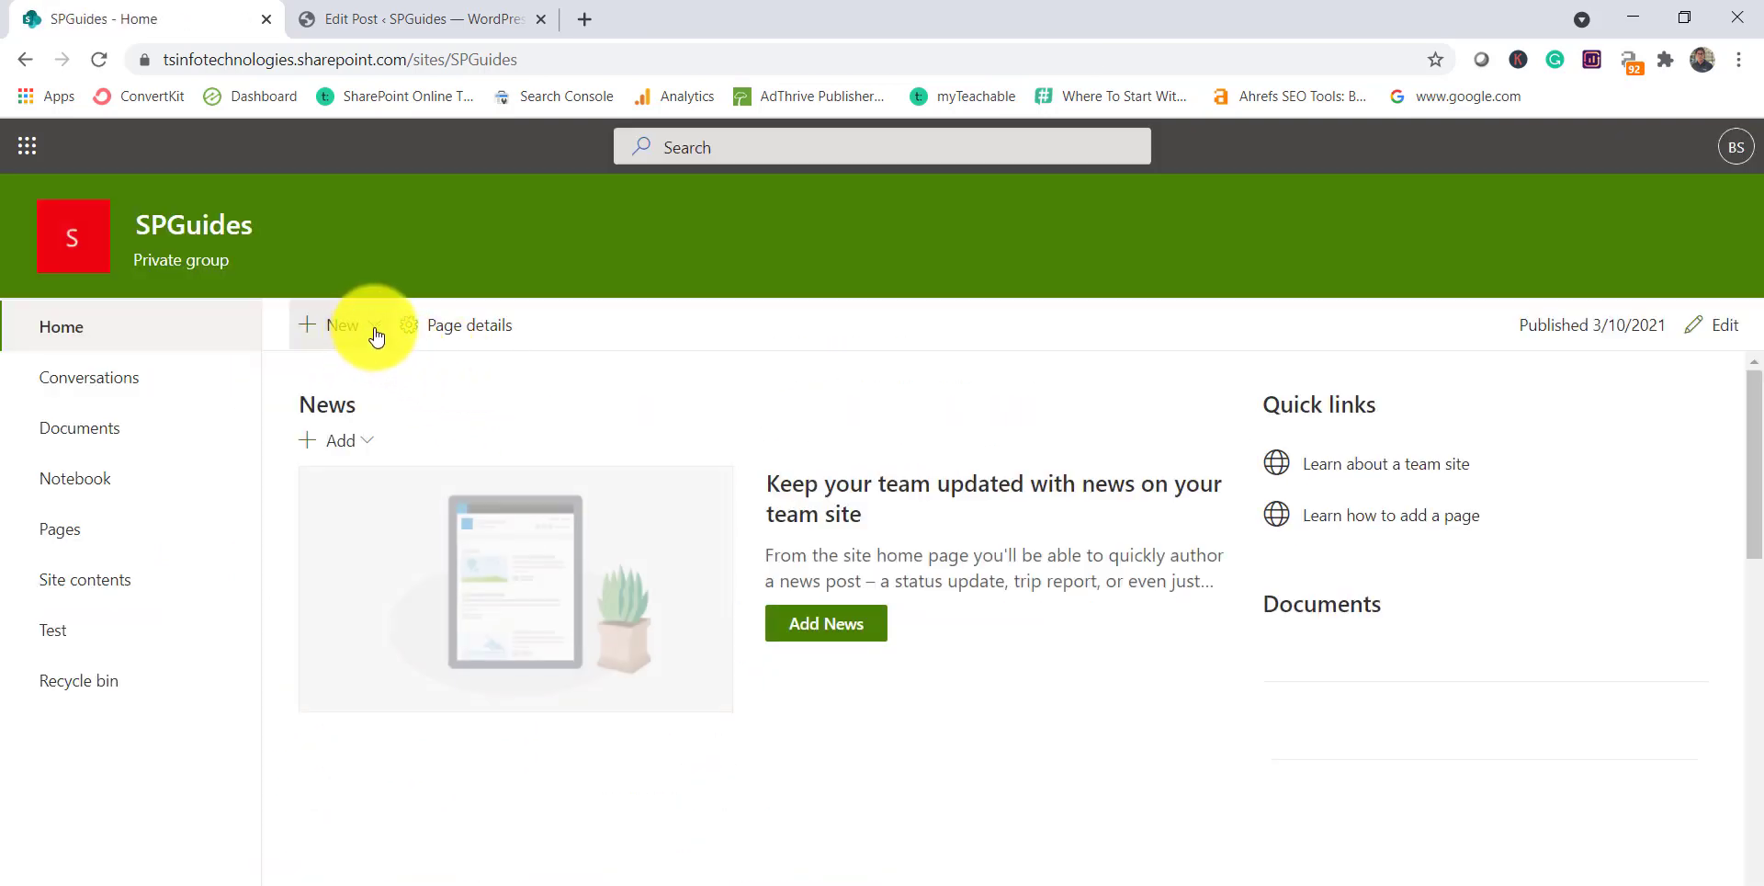
{"action": "left_click", "coordinate": [368, 326]}
{"action": "left_click", "coordinate": [383, 406]}
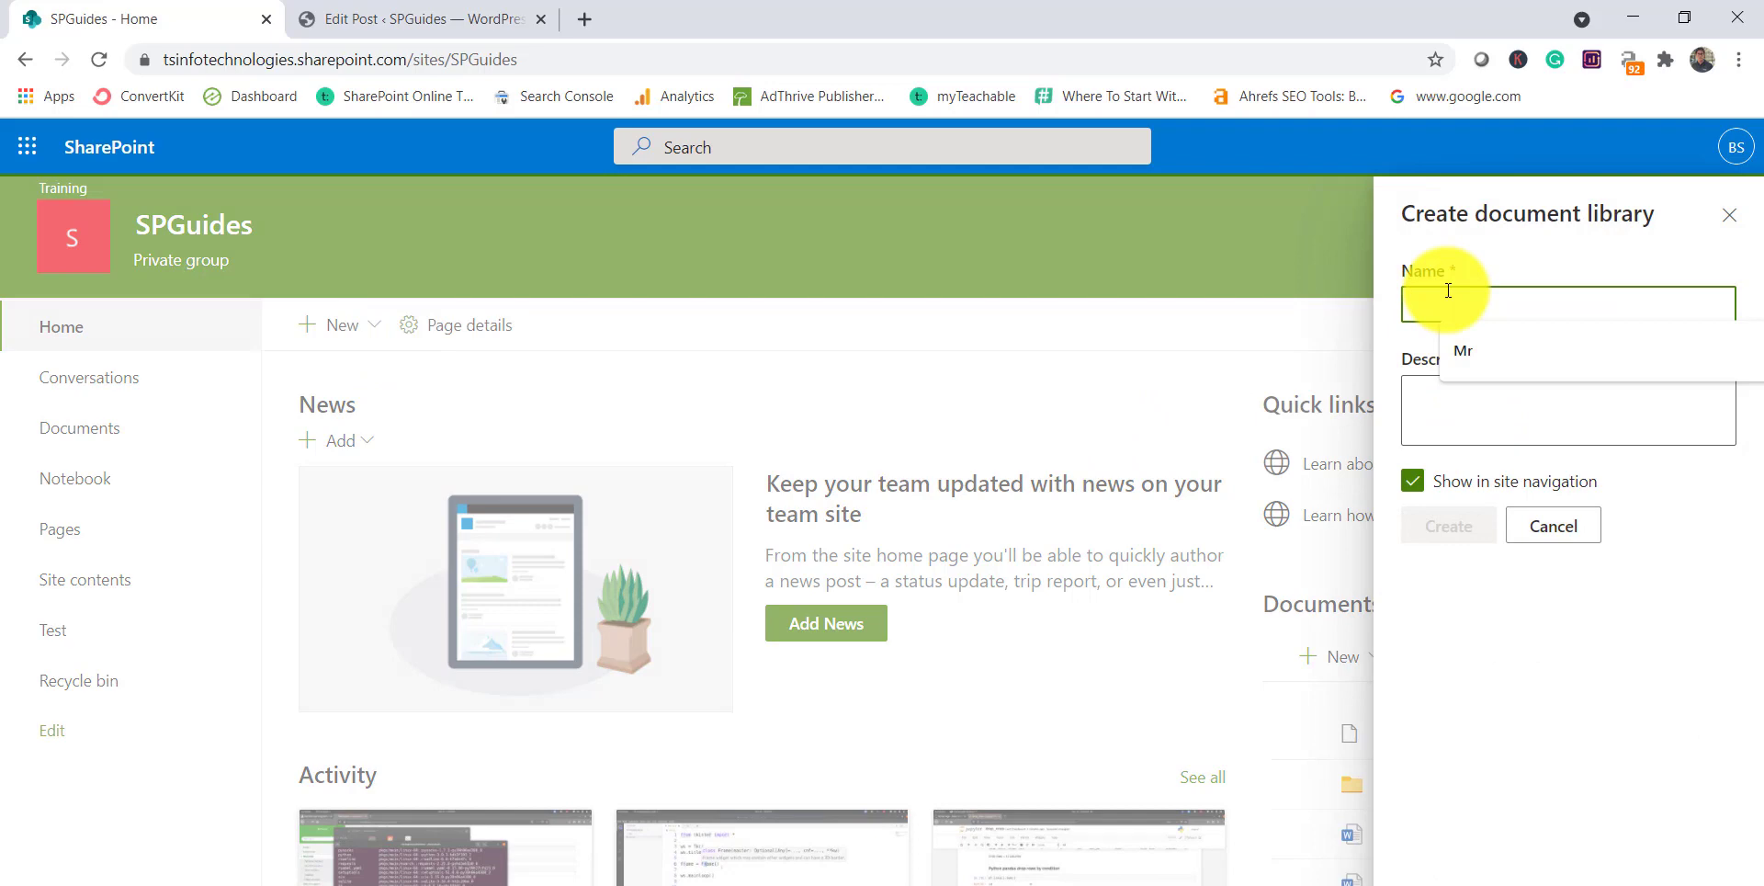
{"action": "type", "text": "Project D"}
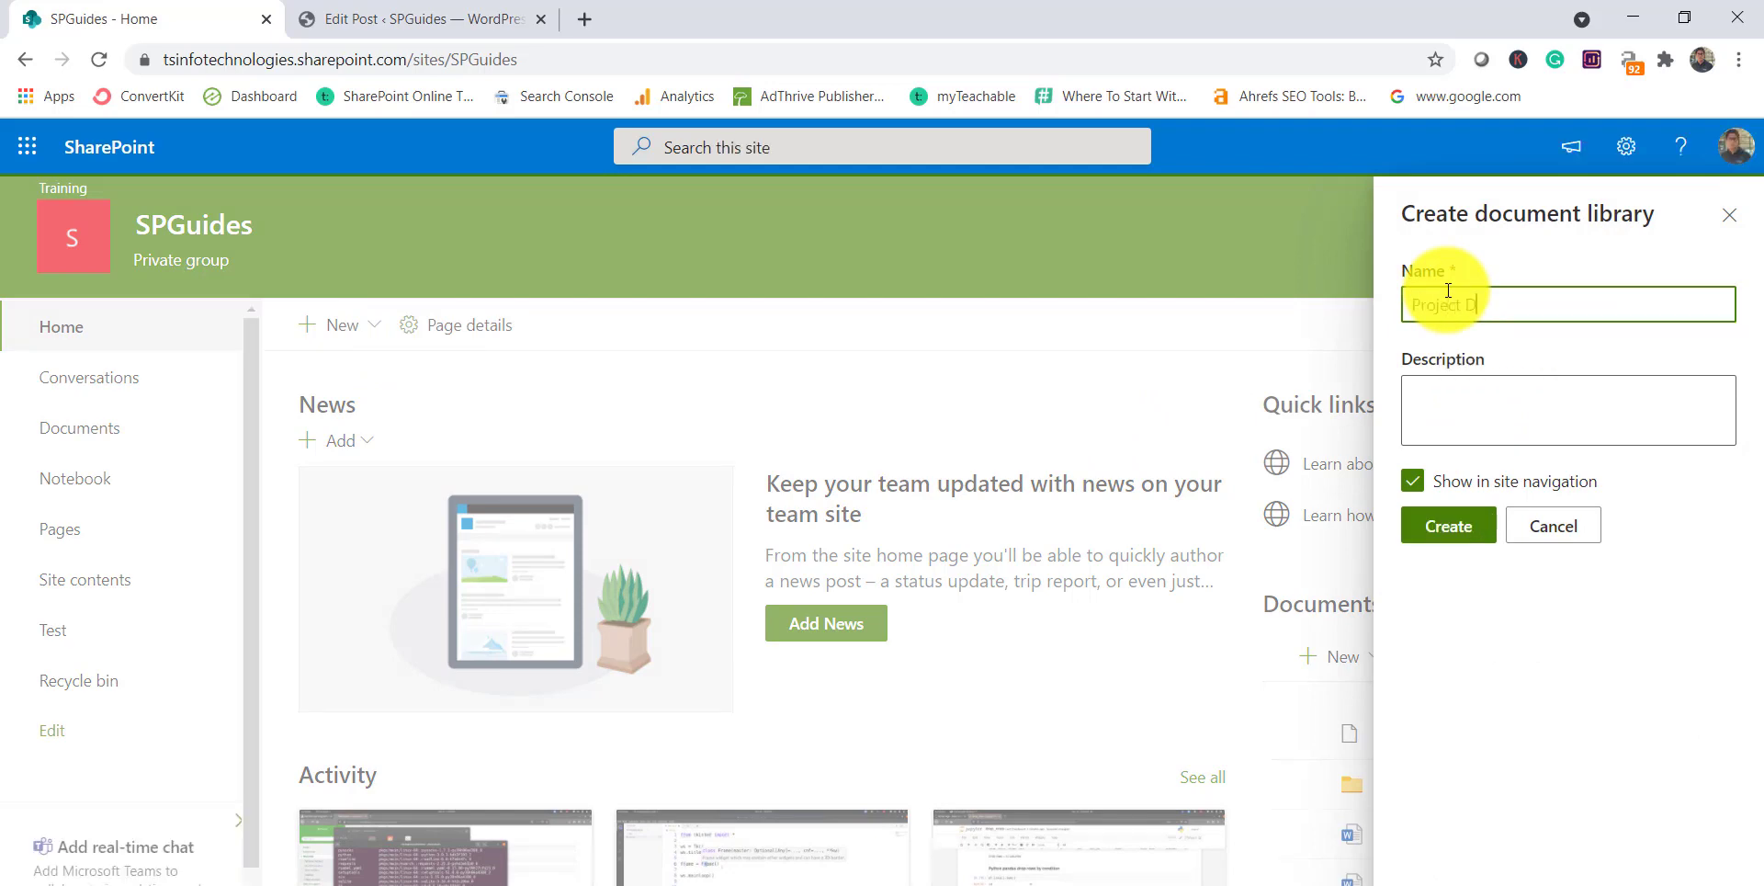
{"action": "type", "text": "ocuments"}
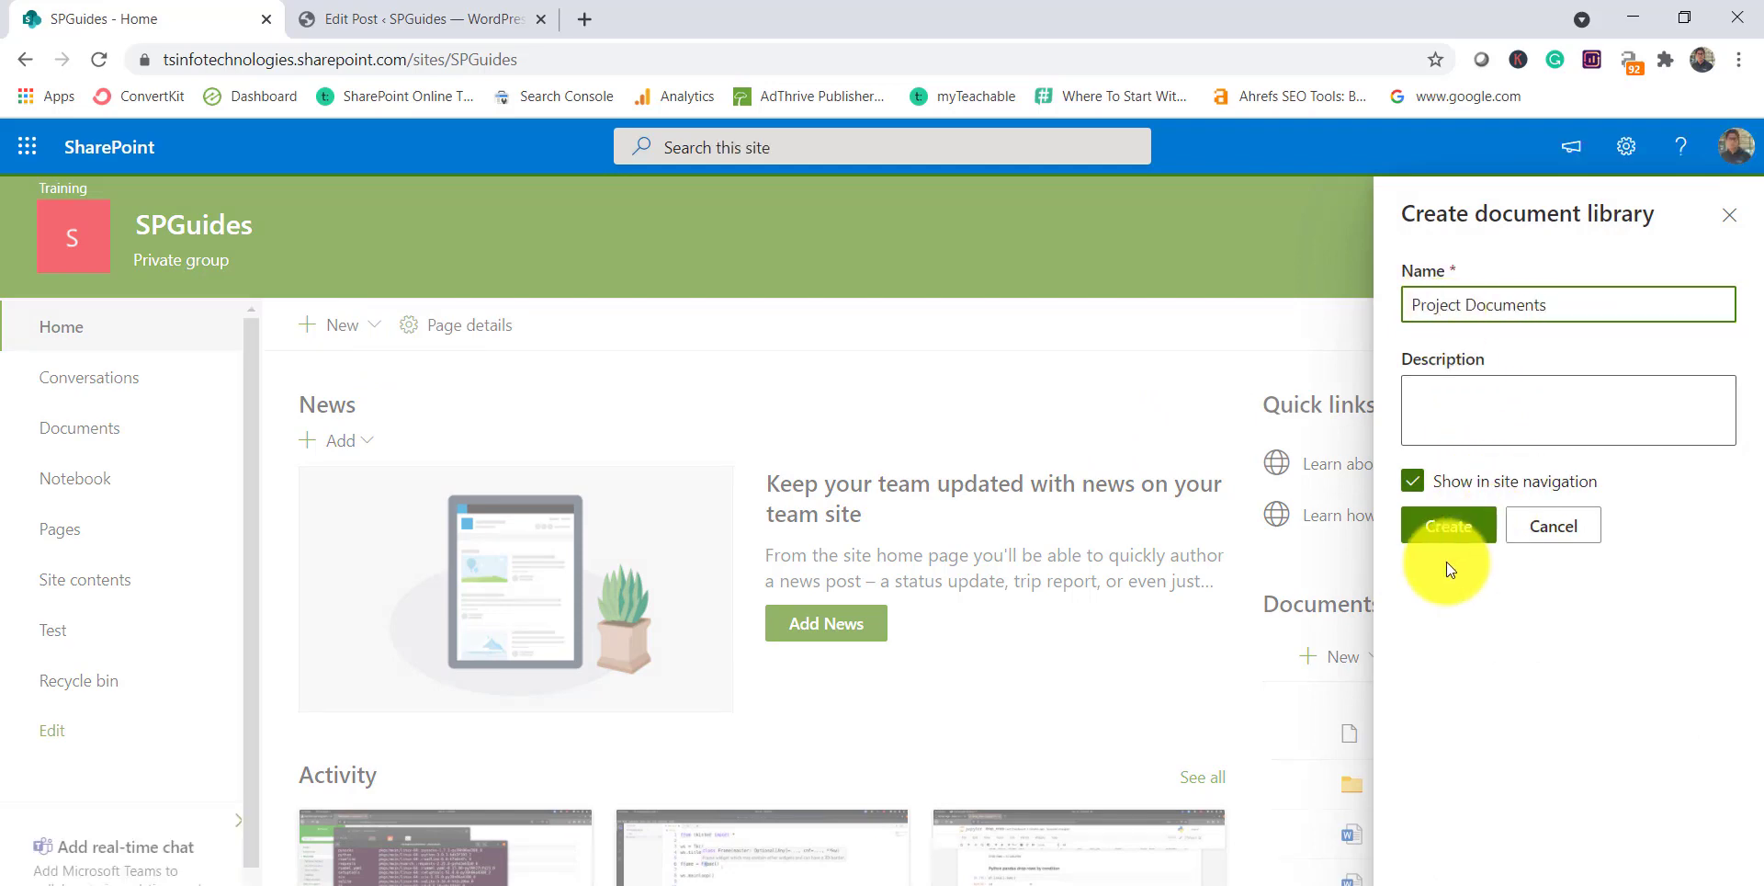
{"action": "left_click", "coordinate": [1441, 537]}
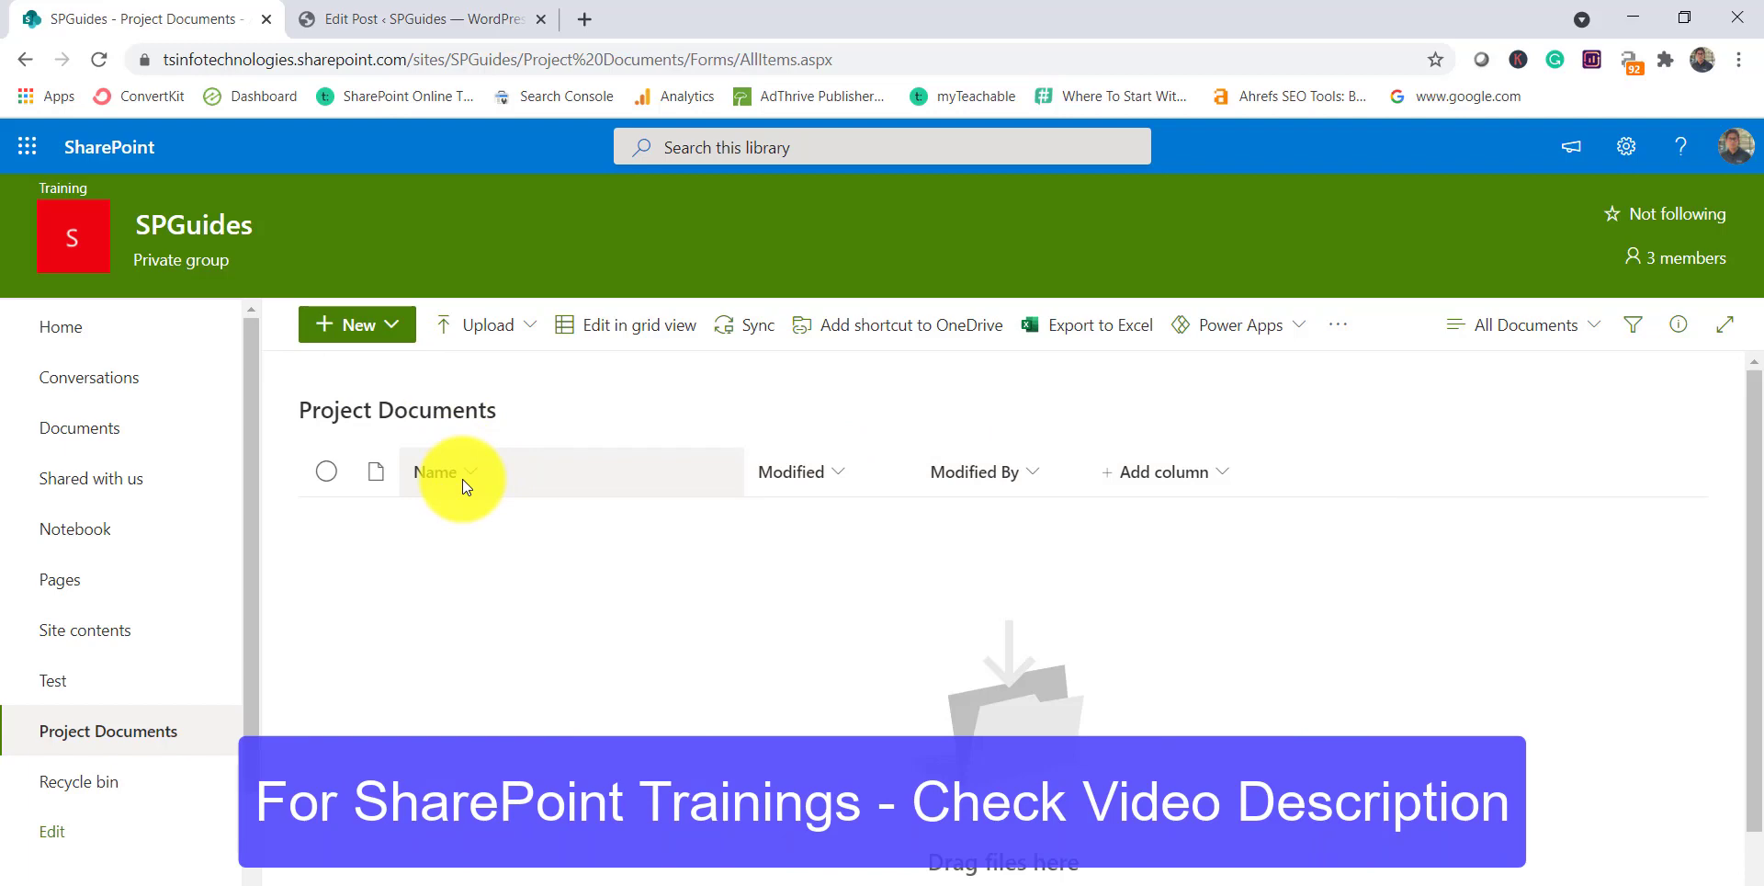
- Examine which columns can be added to or shown in the Project Documents view, and leave the selection unapplied
{"action": "left_click", "coordinate": [1218, 480]}
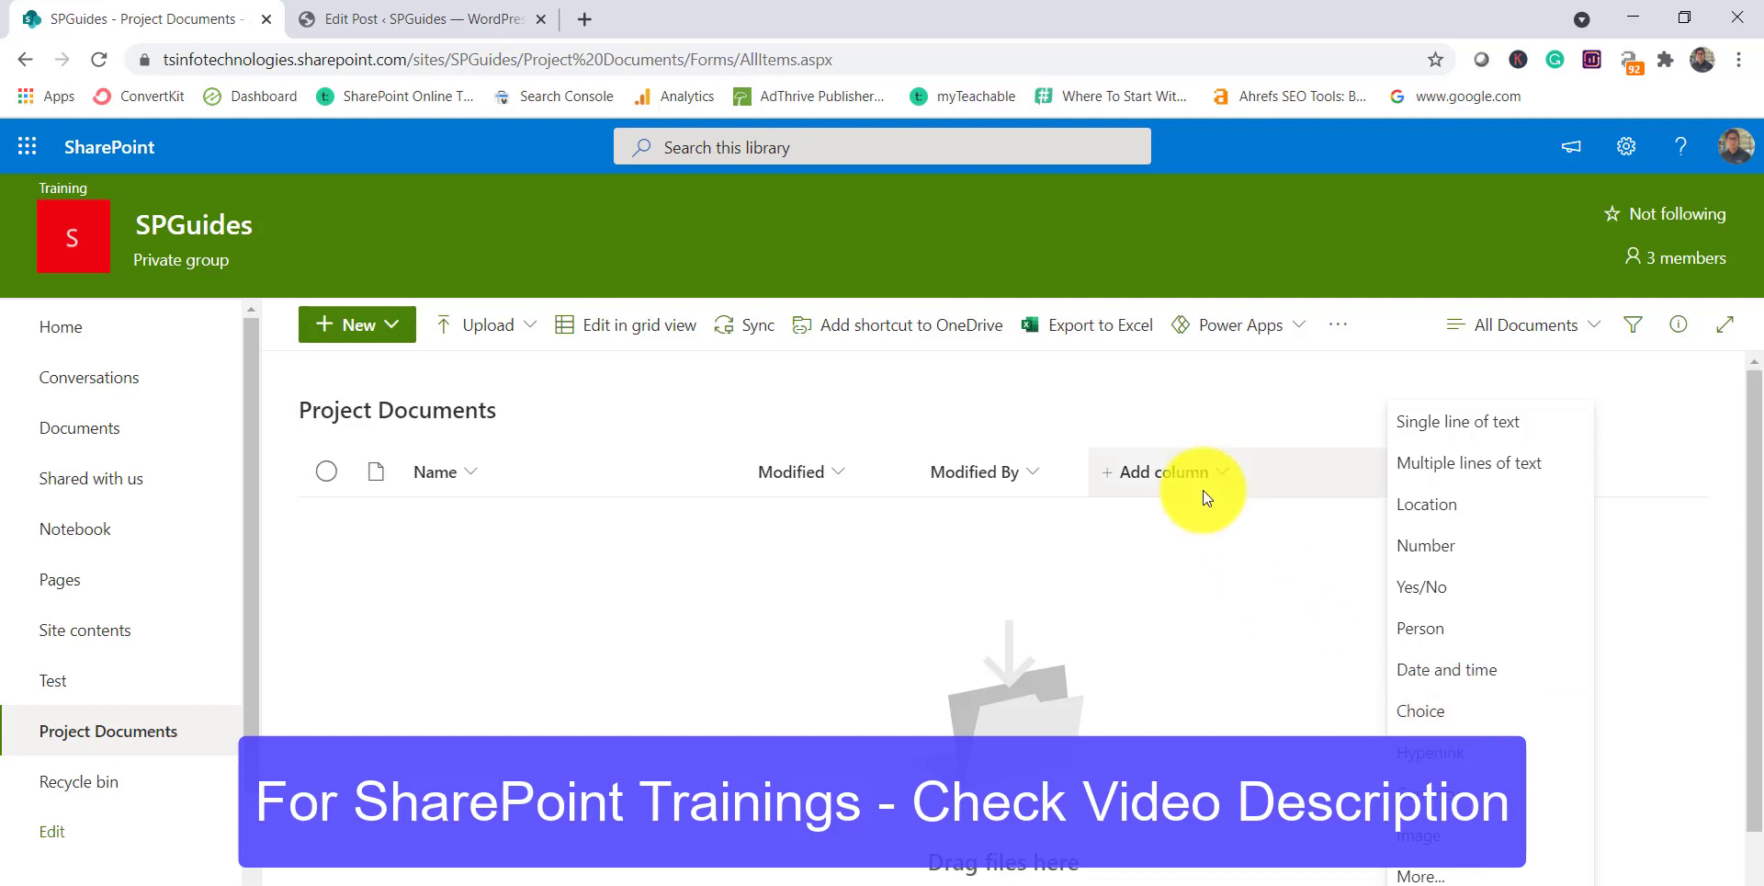
{"action": "left_click", "coordinate": [462, 471]}
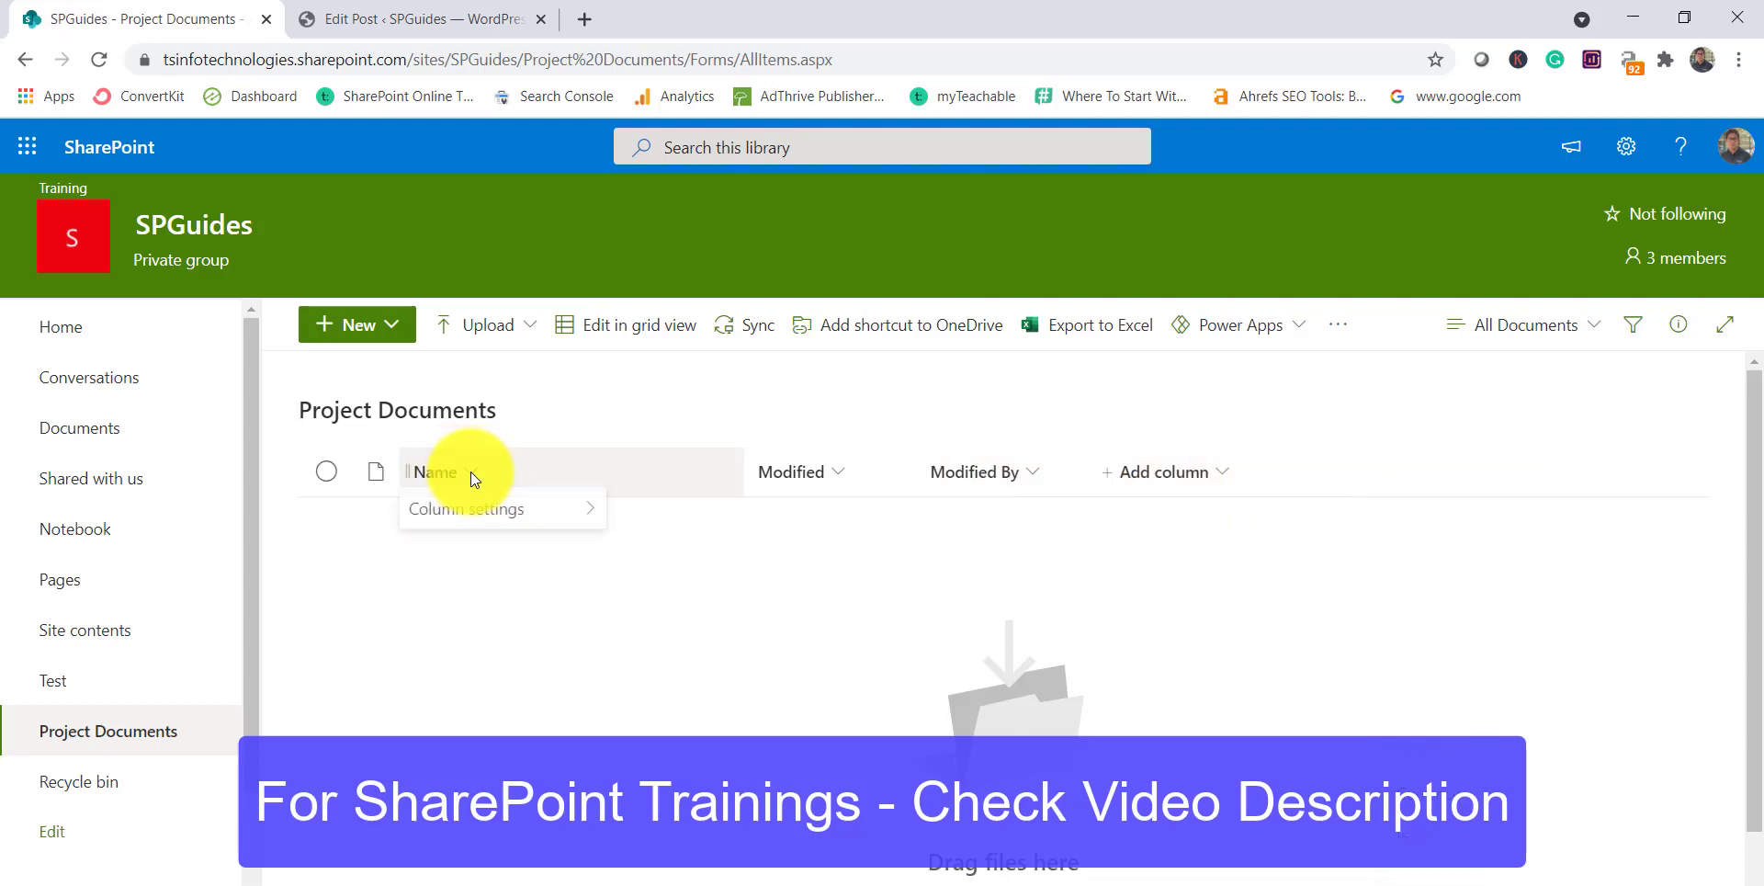
{"action": "mouse_move", "coordinate": [548, 608]}
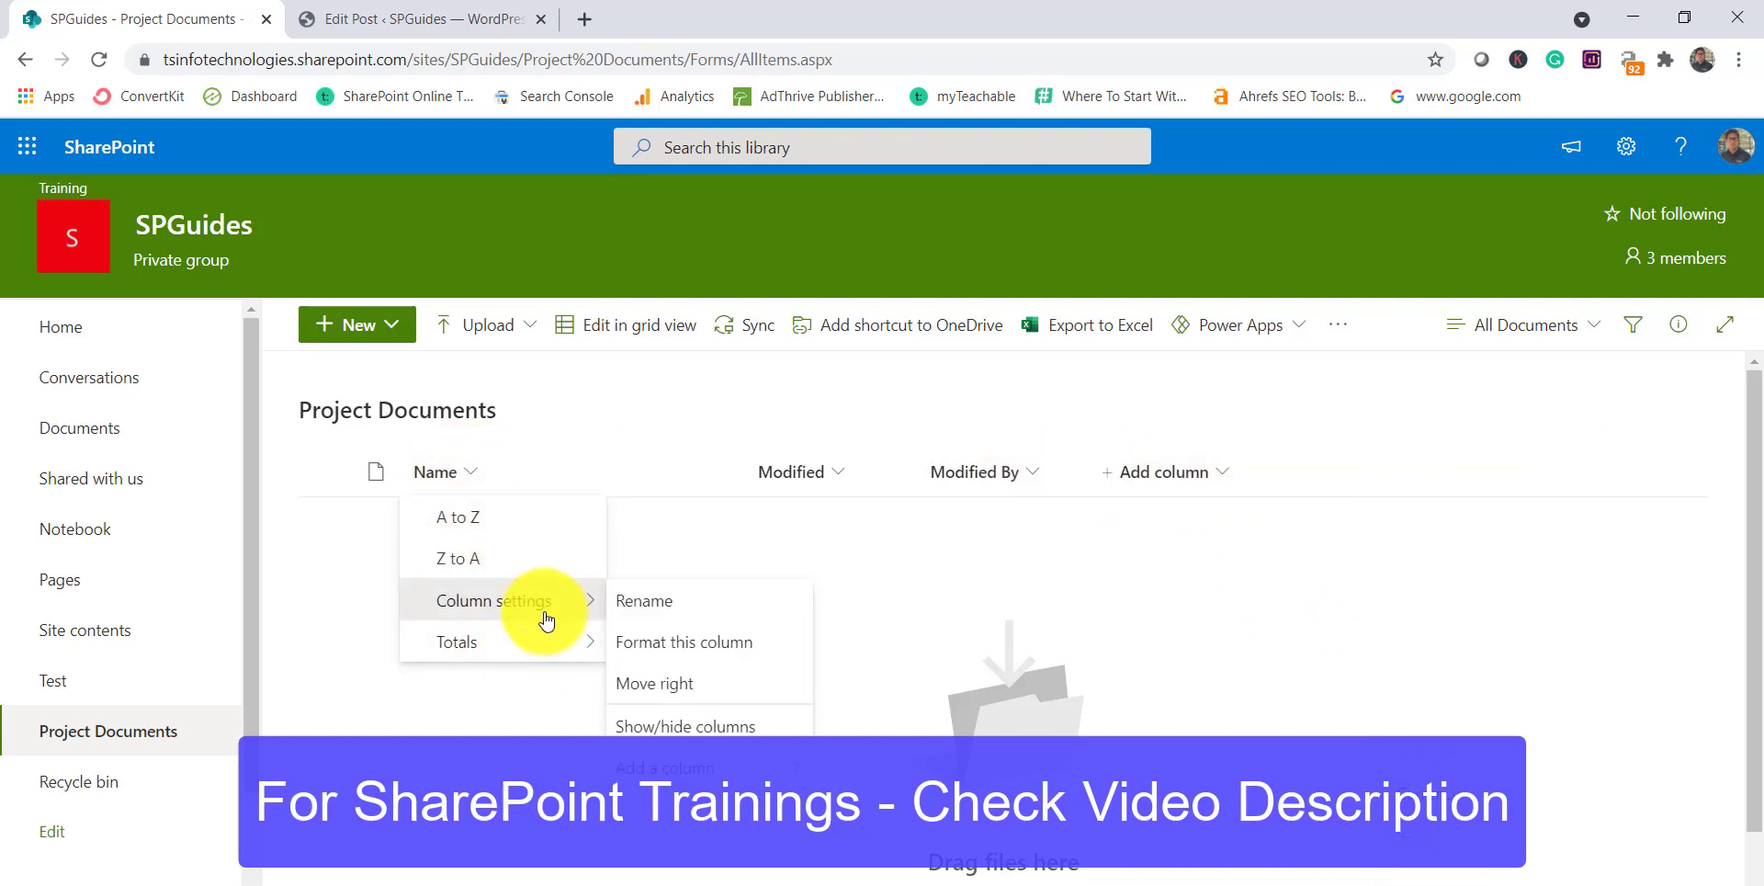
{"action": "left_click", "coordinate": [749, 724]}
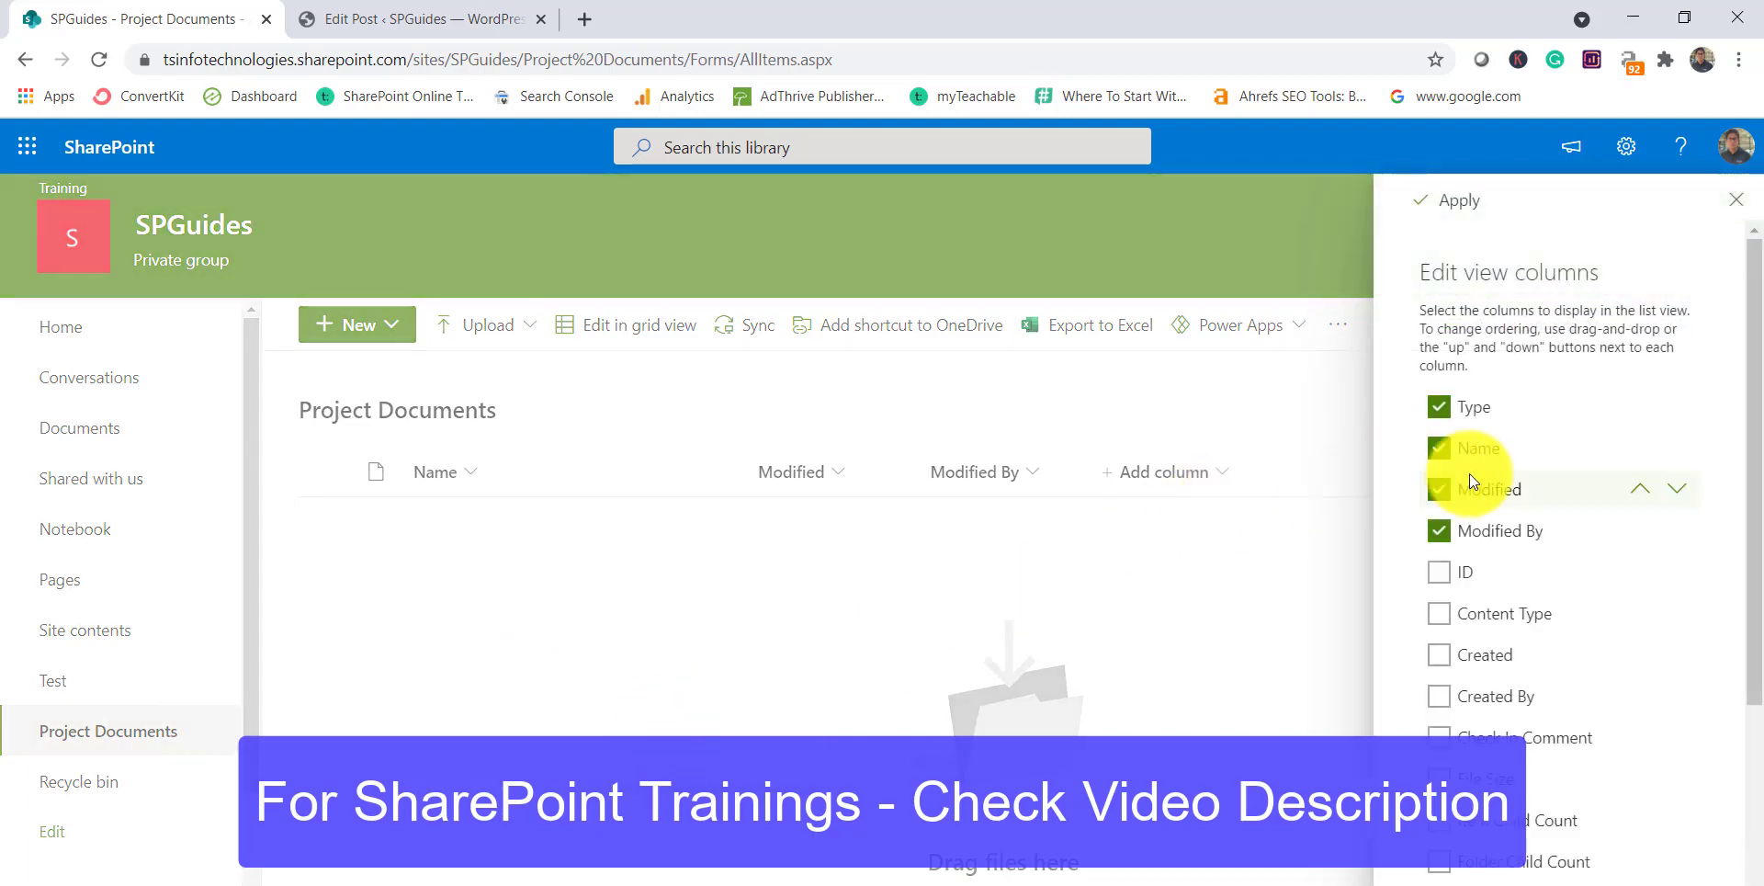
{"action": "scroll", "coordinate": [1465, 509], "scroll_direction": "down", "scroll_amount": 3}
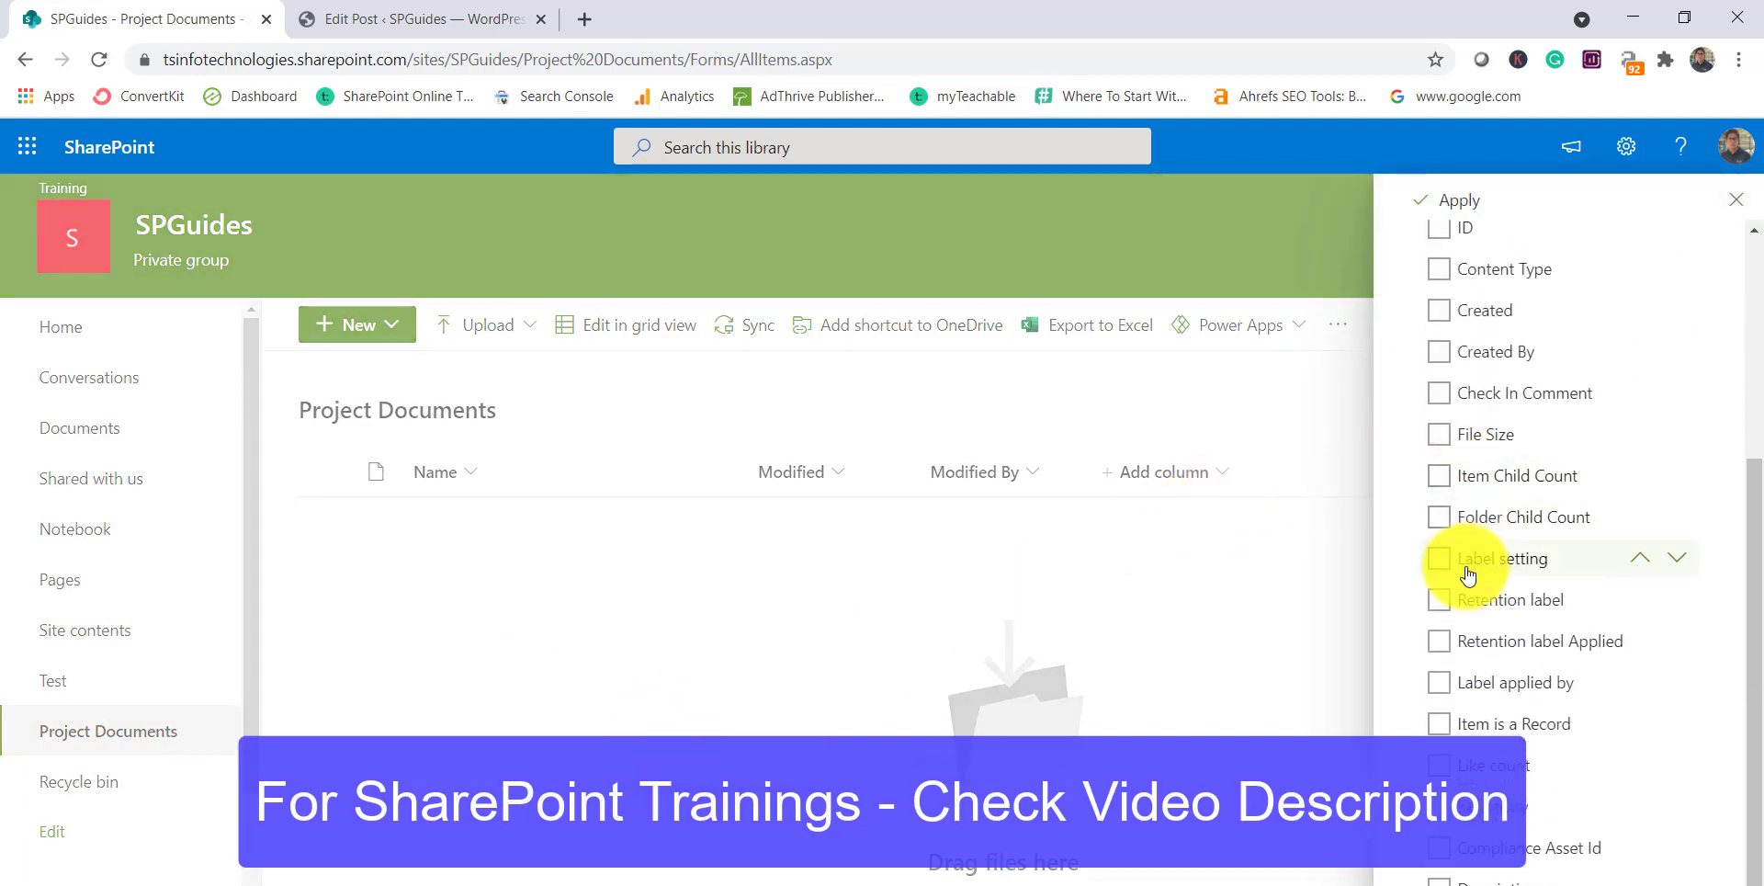
{"action": "scroll", "coordinate": [1469, 595], "scroll_direction": "down", "scroll_amount": 1}
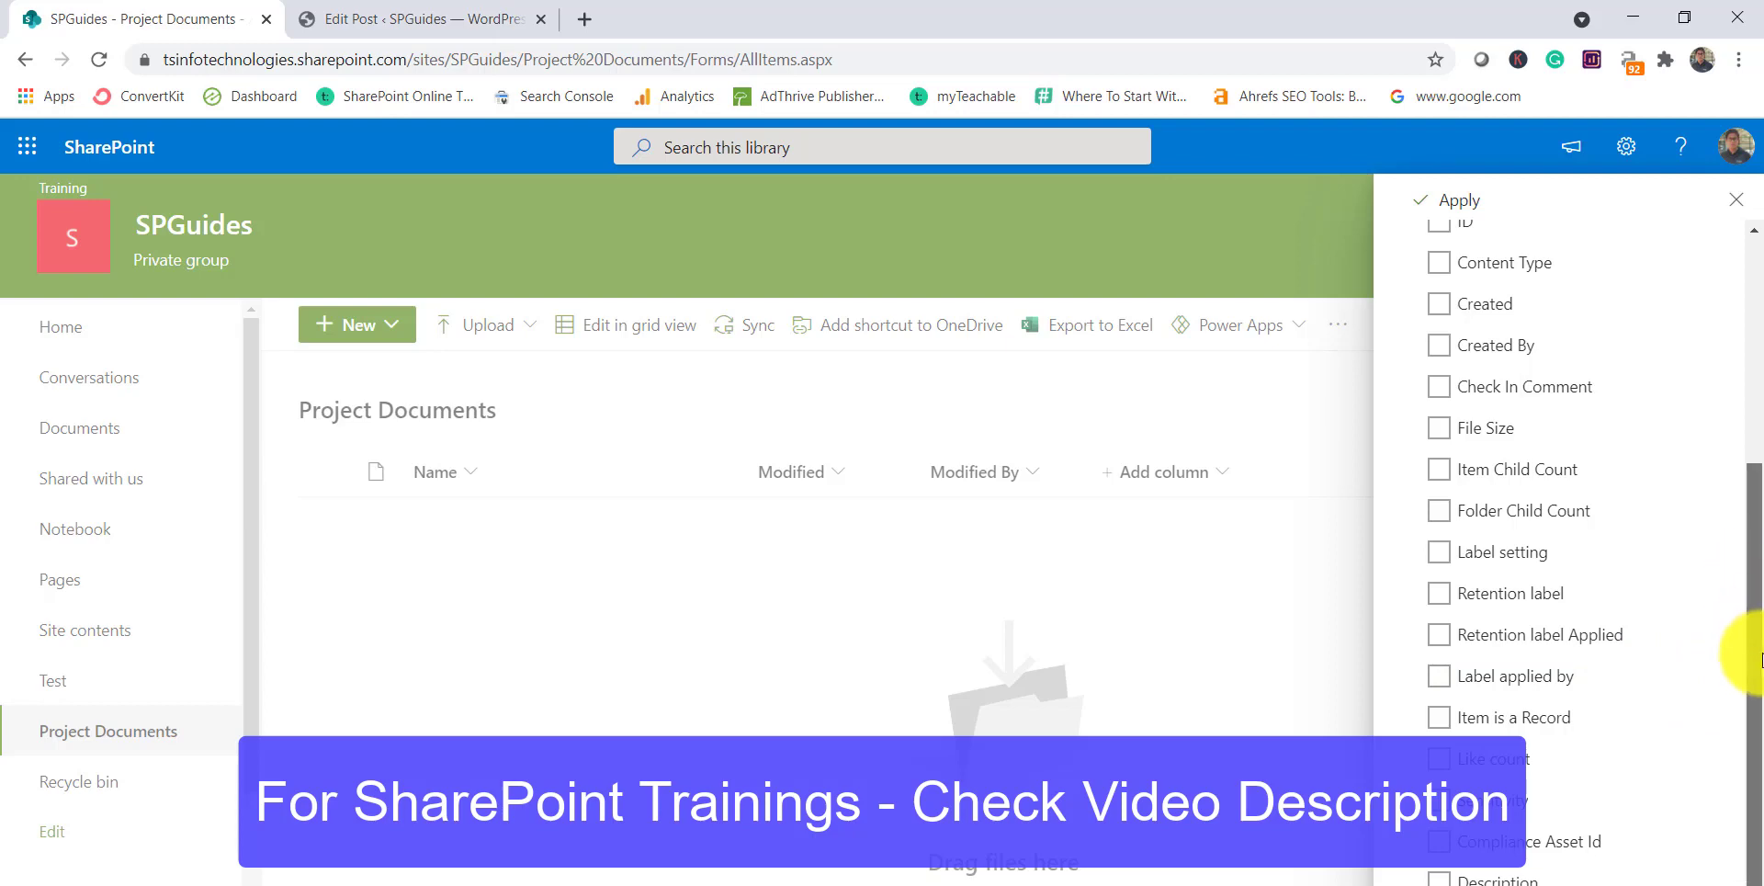
{"action": "left_click", "coordinate": [1301, 554]}
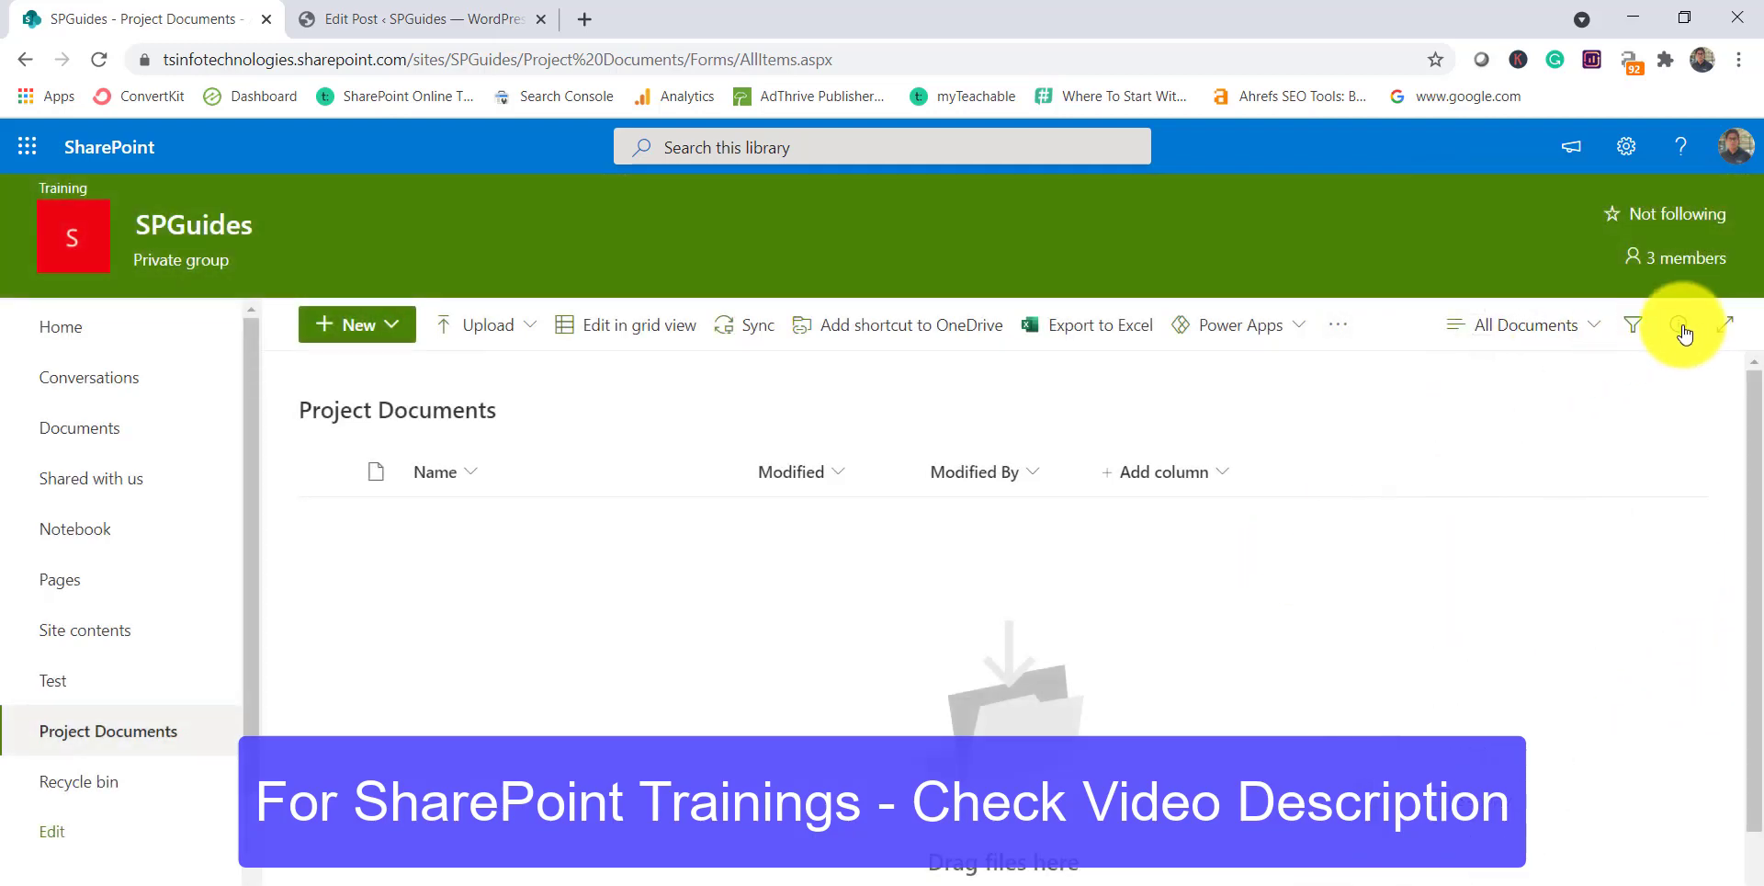
- Examine the columns listed in the Project Documents library settings and return to the library
{"action": "left_click", "coordinate": [1626, 148]}
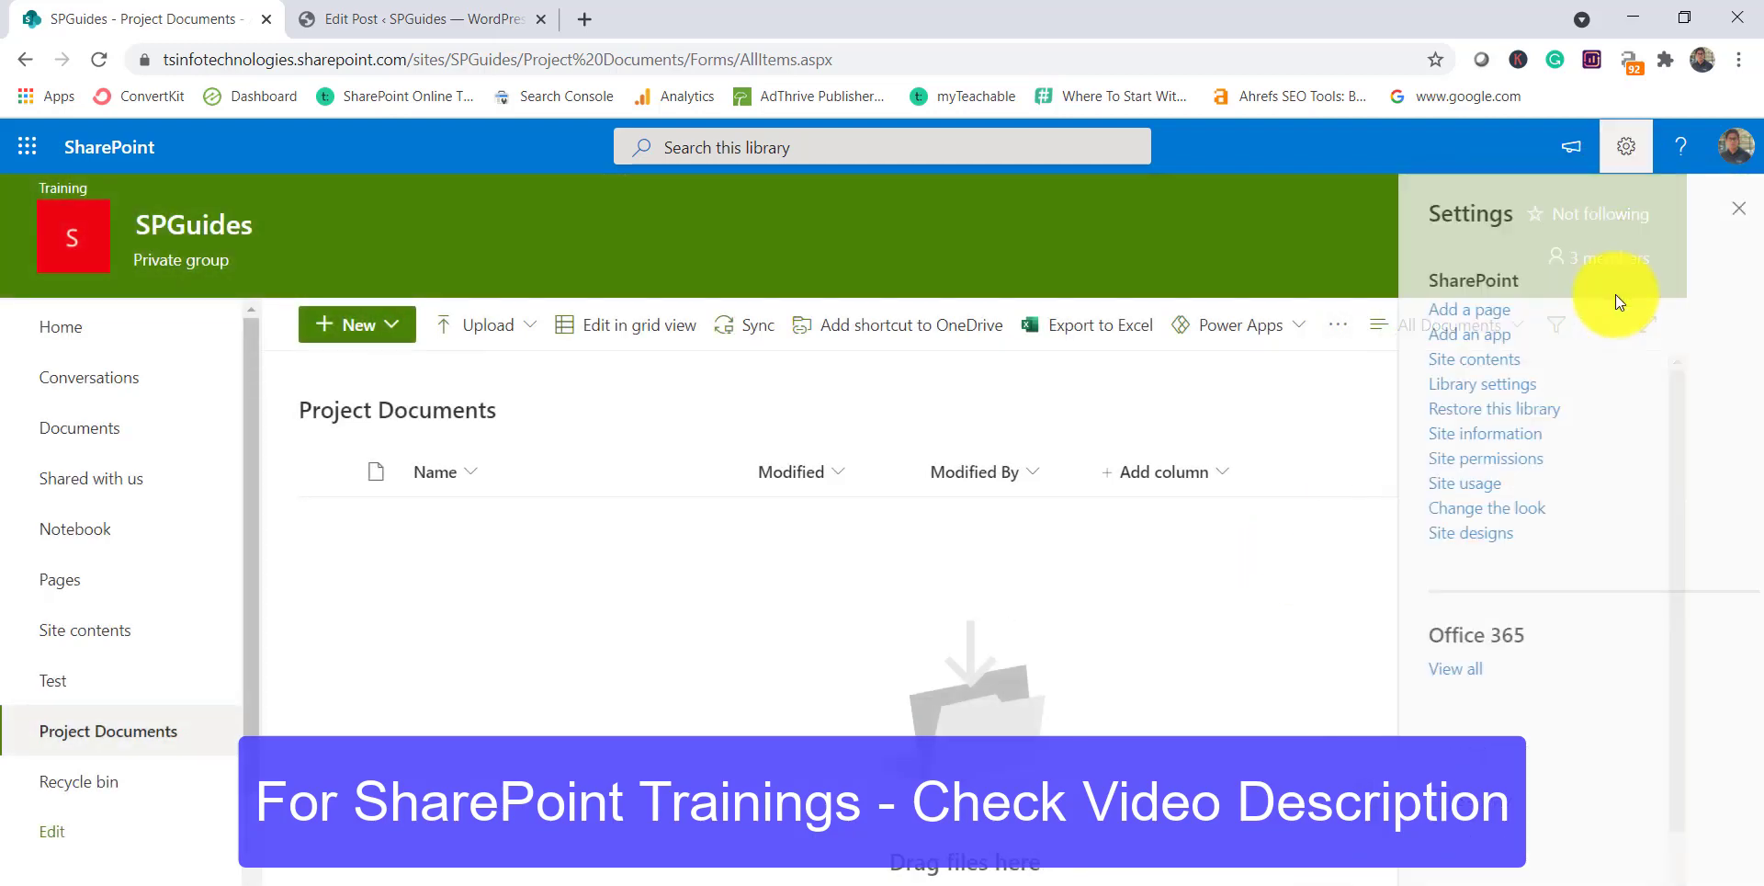
{"action": "left_click", "coordinate": [1459, 395]}
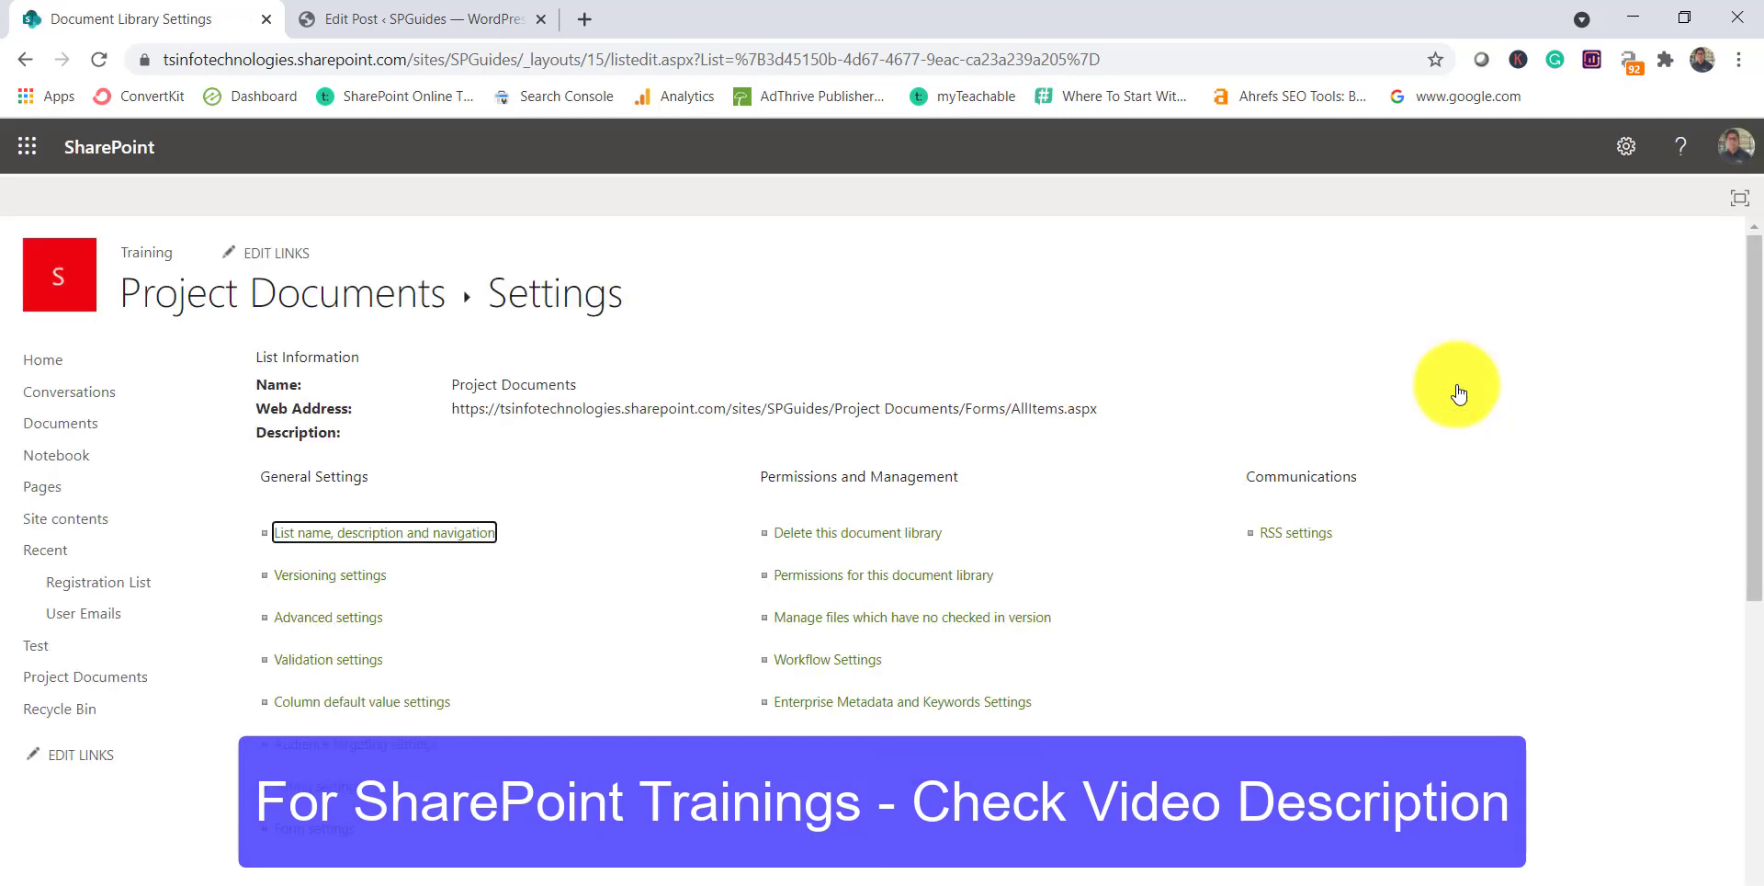
{"action": "scroll", "coordinate": [645, 449], "scroll_direction": "down", "scroll_amount": 7}
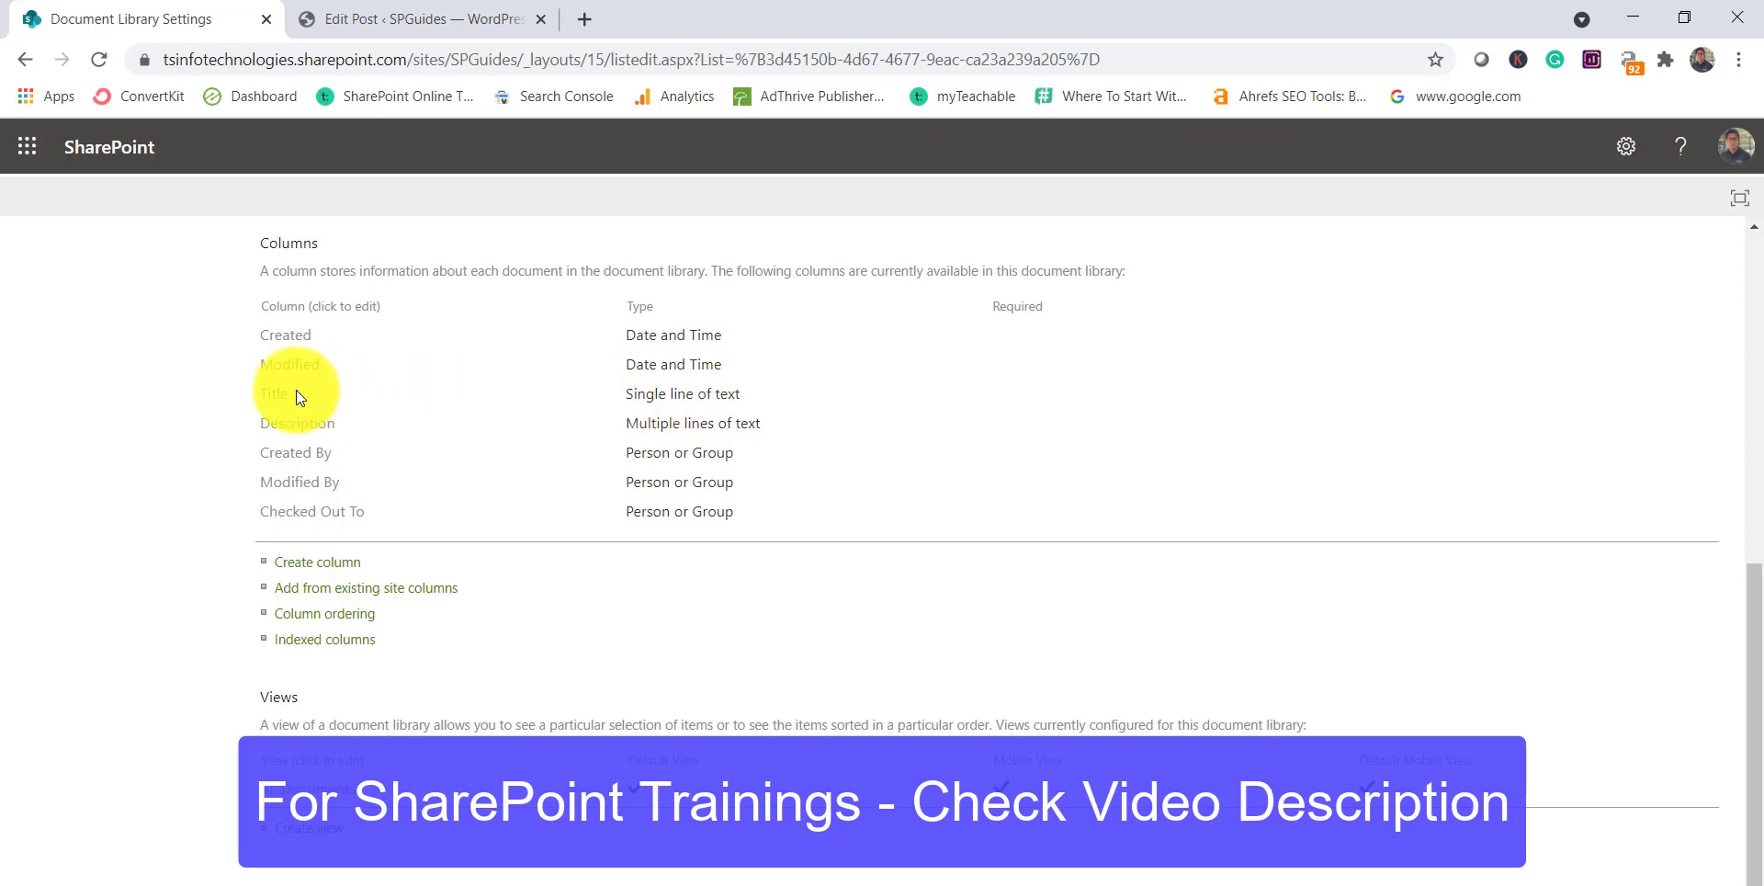
{"action": "scroll", "coordinate": [691, 331], "scroll_direction": "up", "scroll_amount": 7}
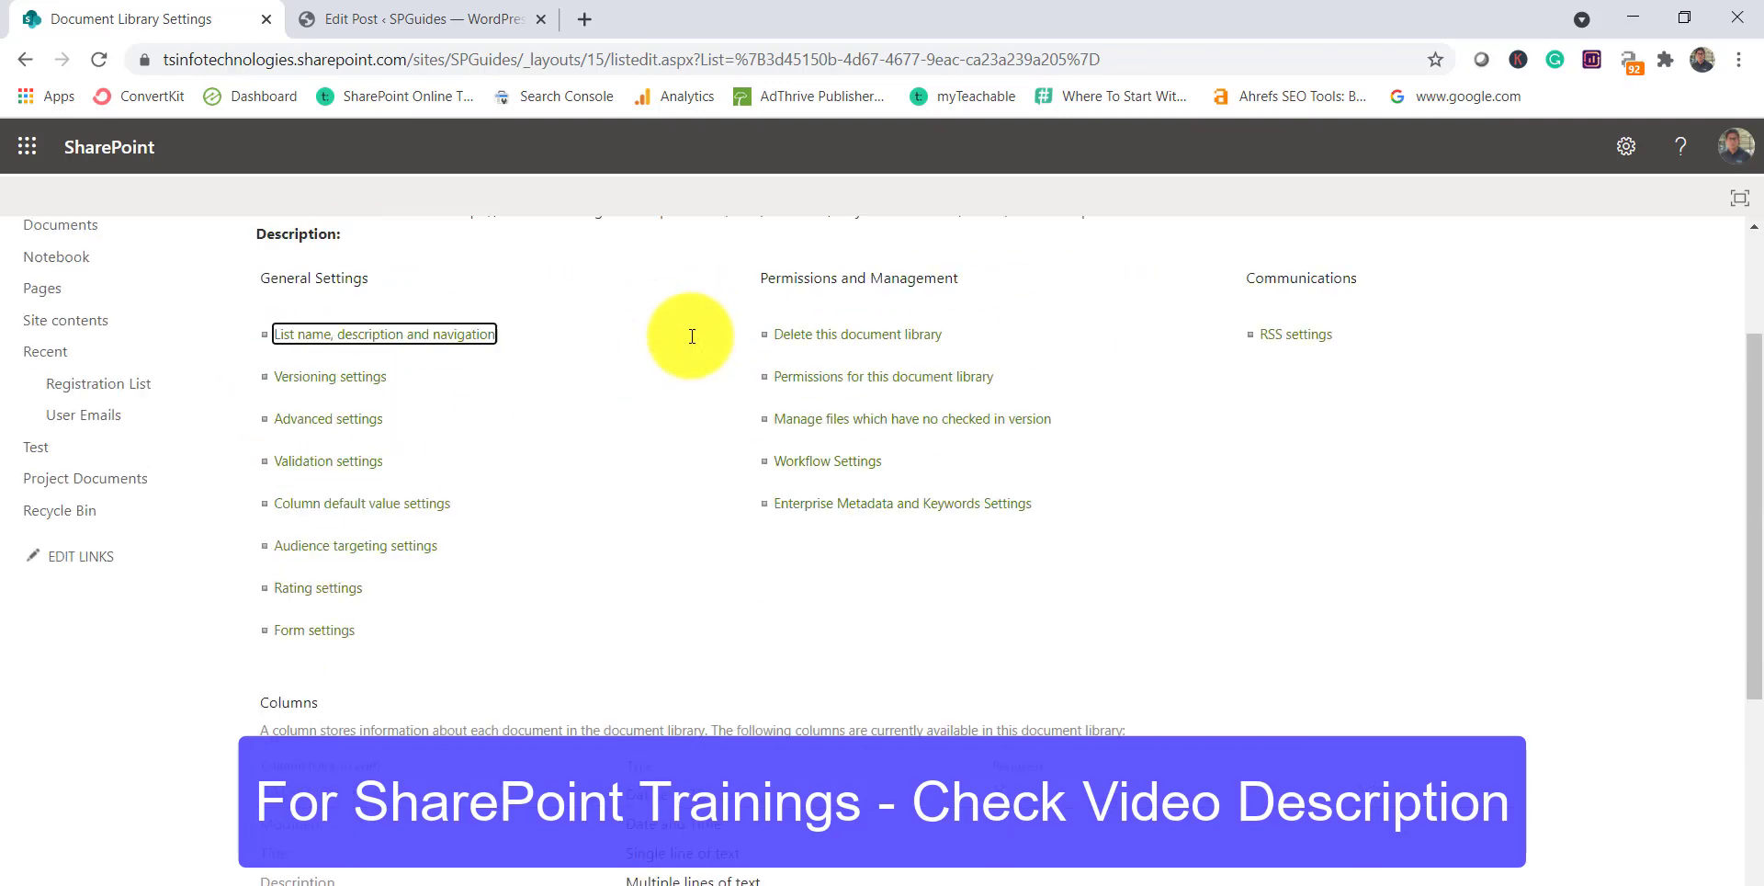
{"action": "left_click", "coordinate": [411, 314]}
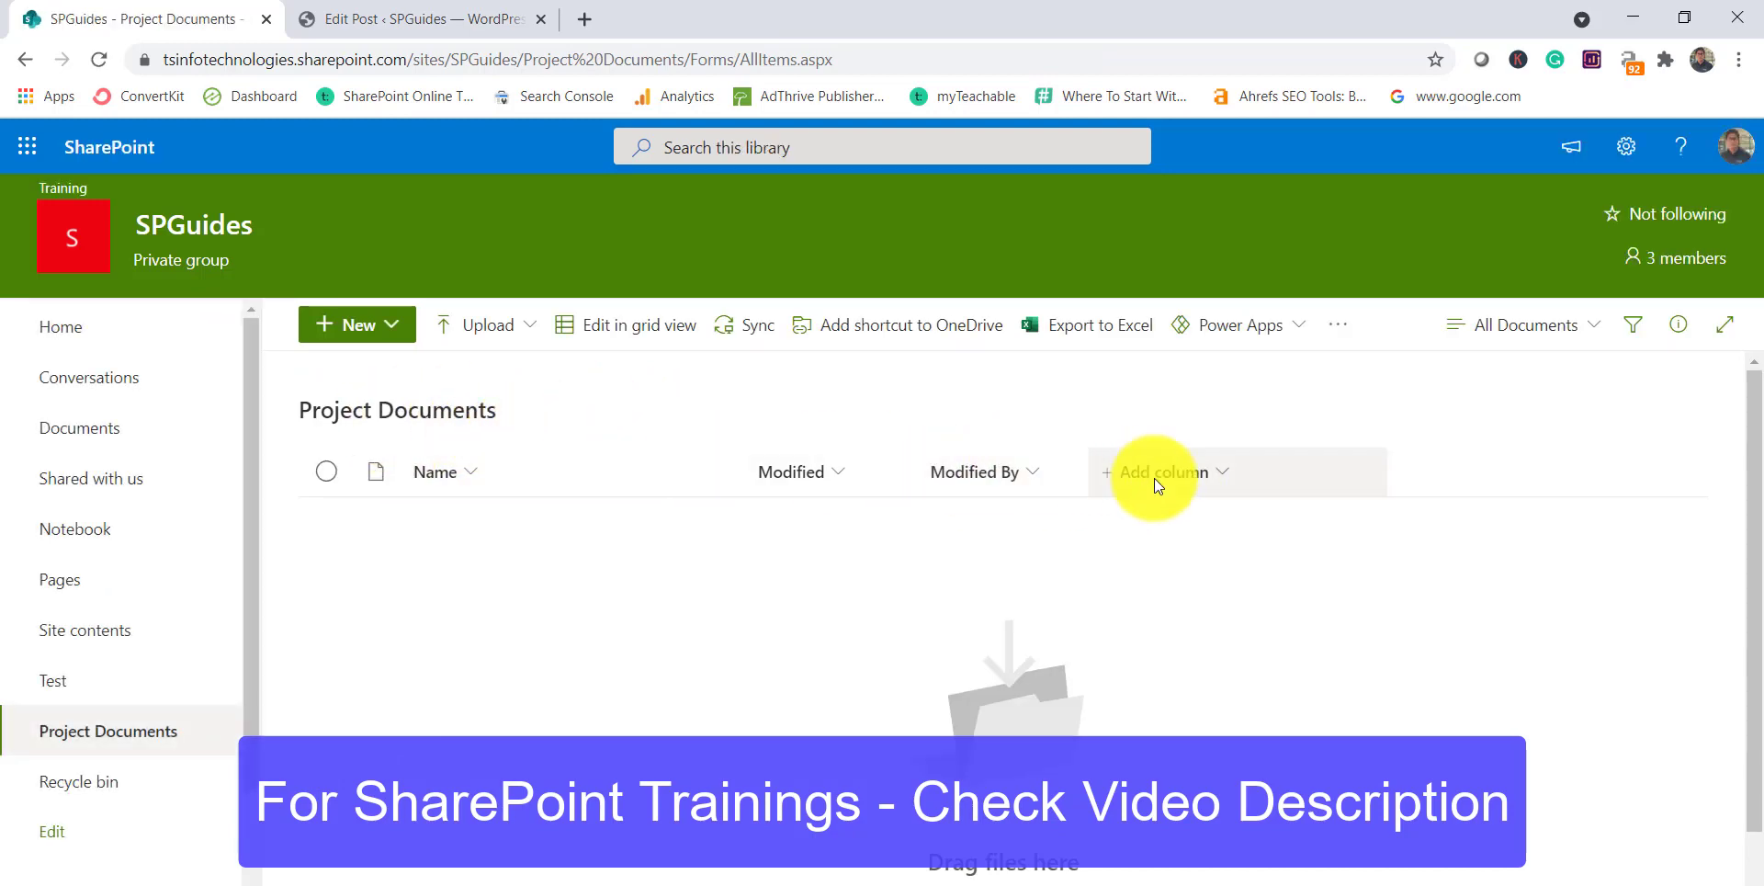
- Edit the Project Documents library's All Documents view to display the Title column, and save the view
{"action": "left_click", "coordinate": [1626, 147]}
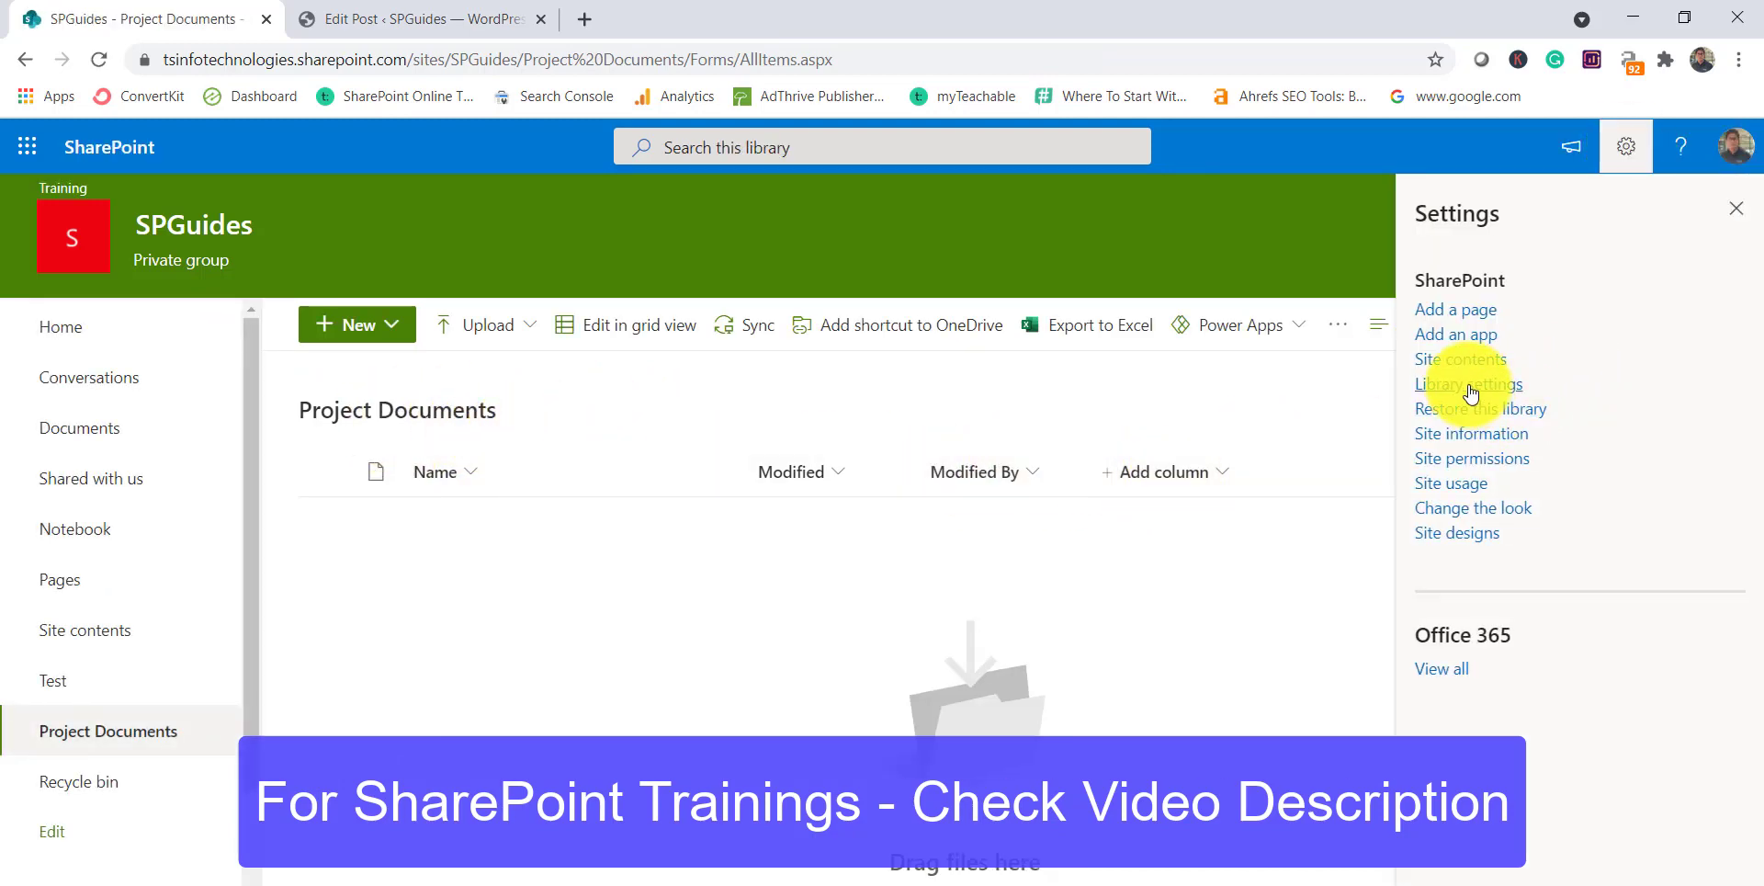
{"action": "left_click", "coordinate": [1468, 384]}
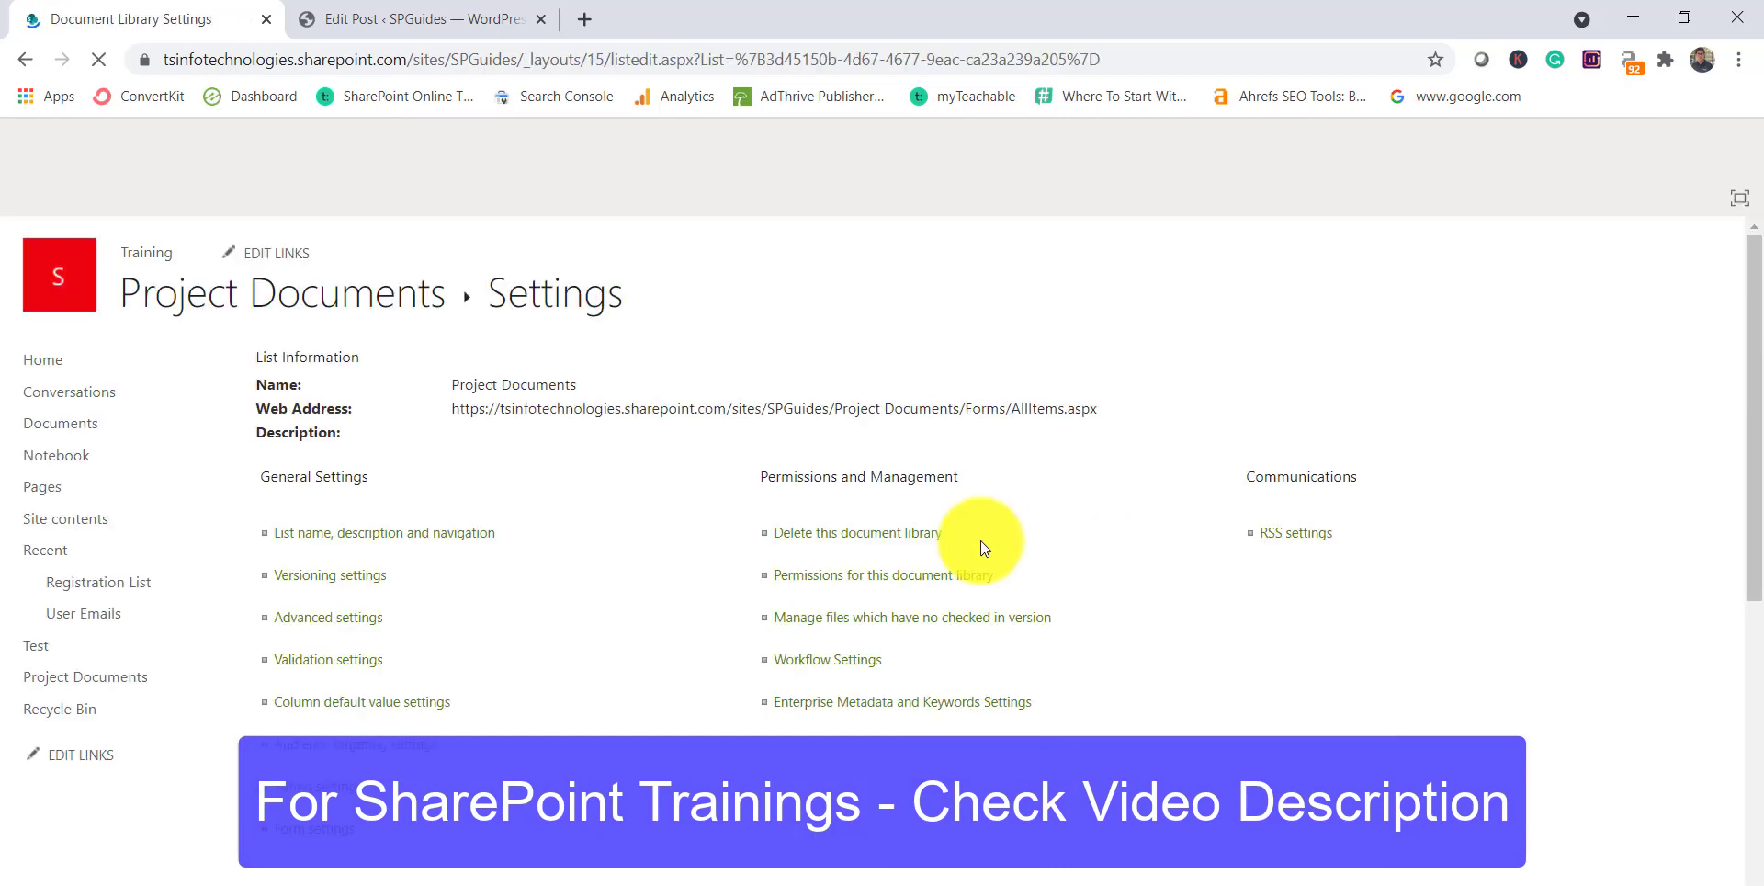
{"action": "scroll", "coordinate": [565, 692], "scroll_direction": "down", "scroll_amount": 7}
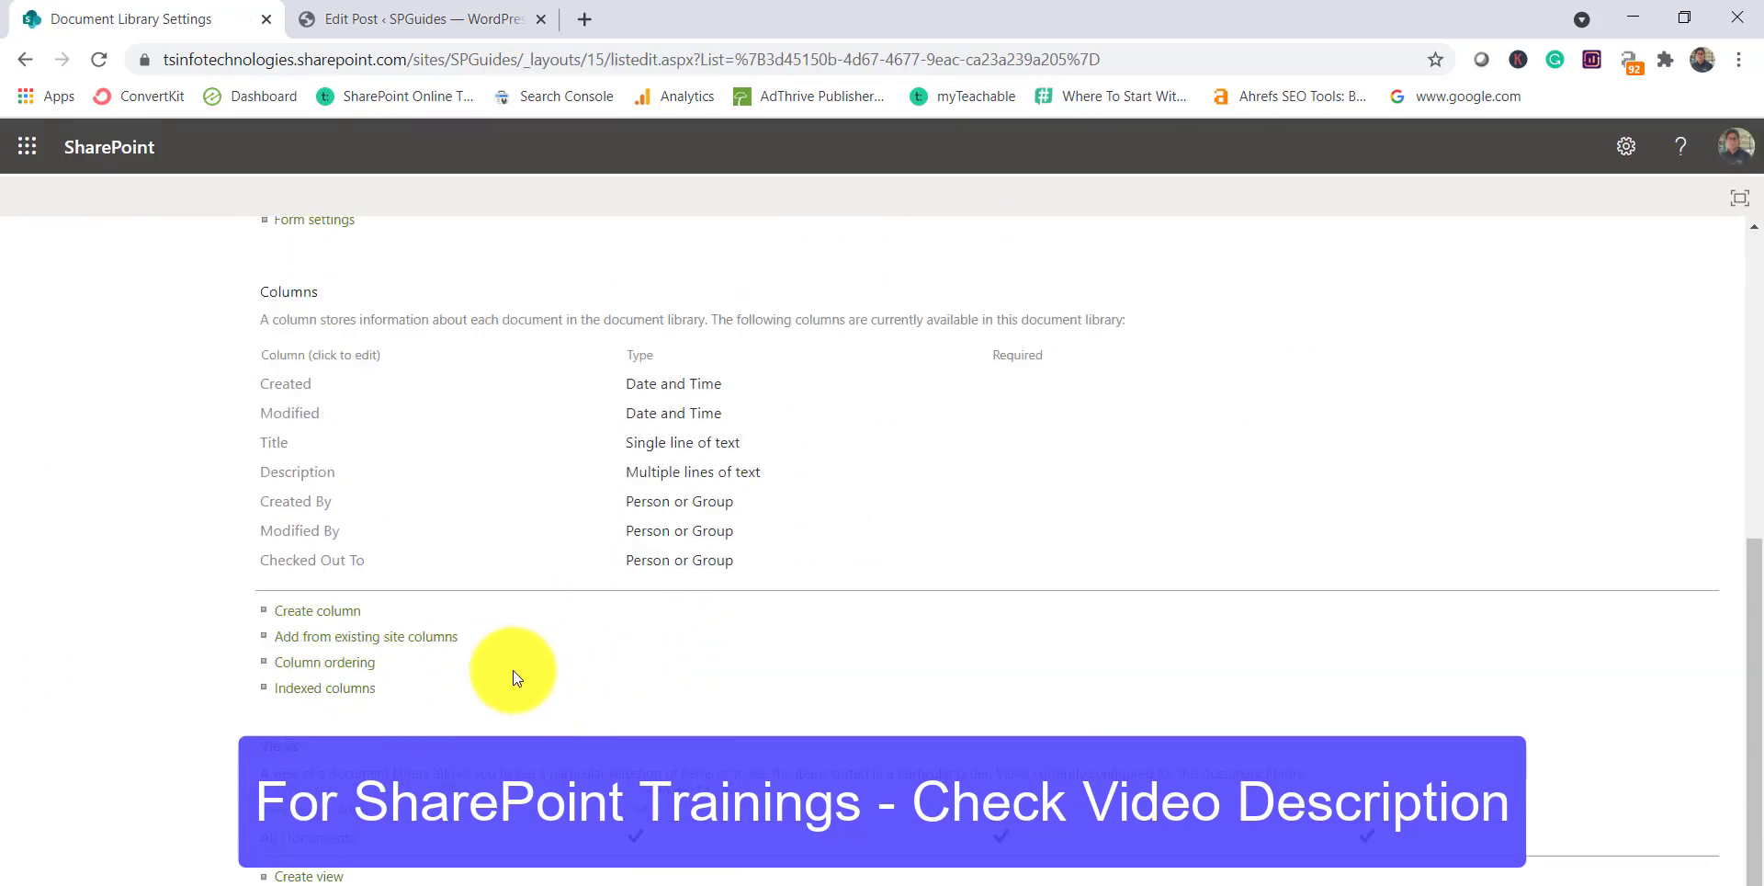
{"action": "left_click", "coordinate": [332, 792]}
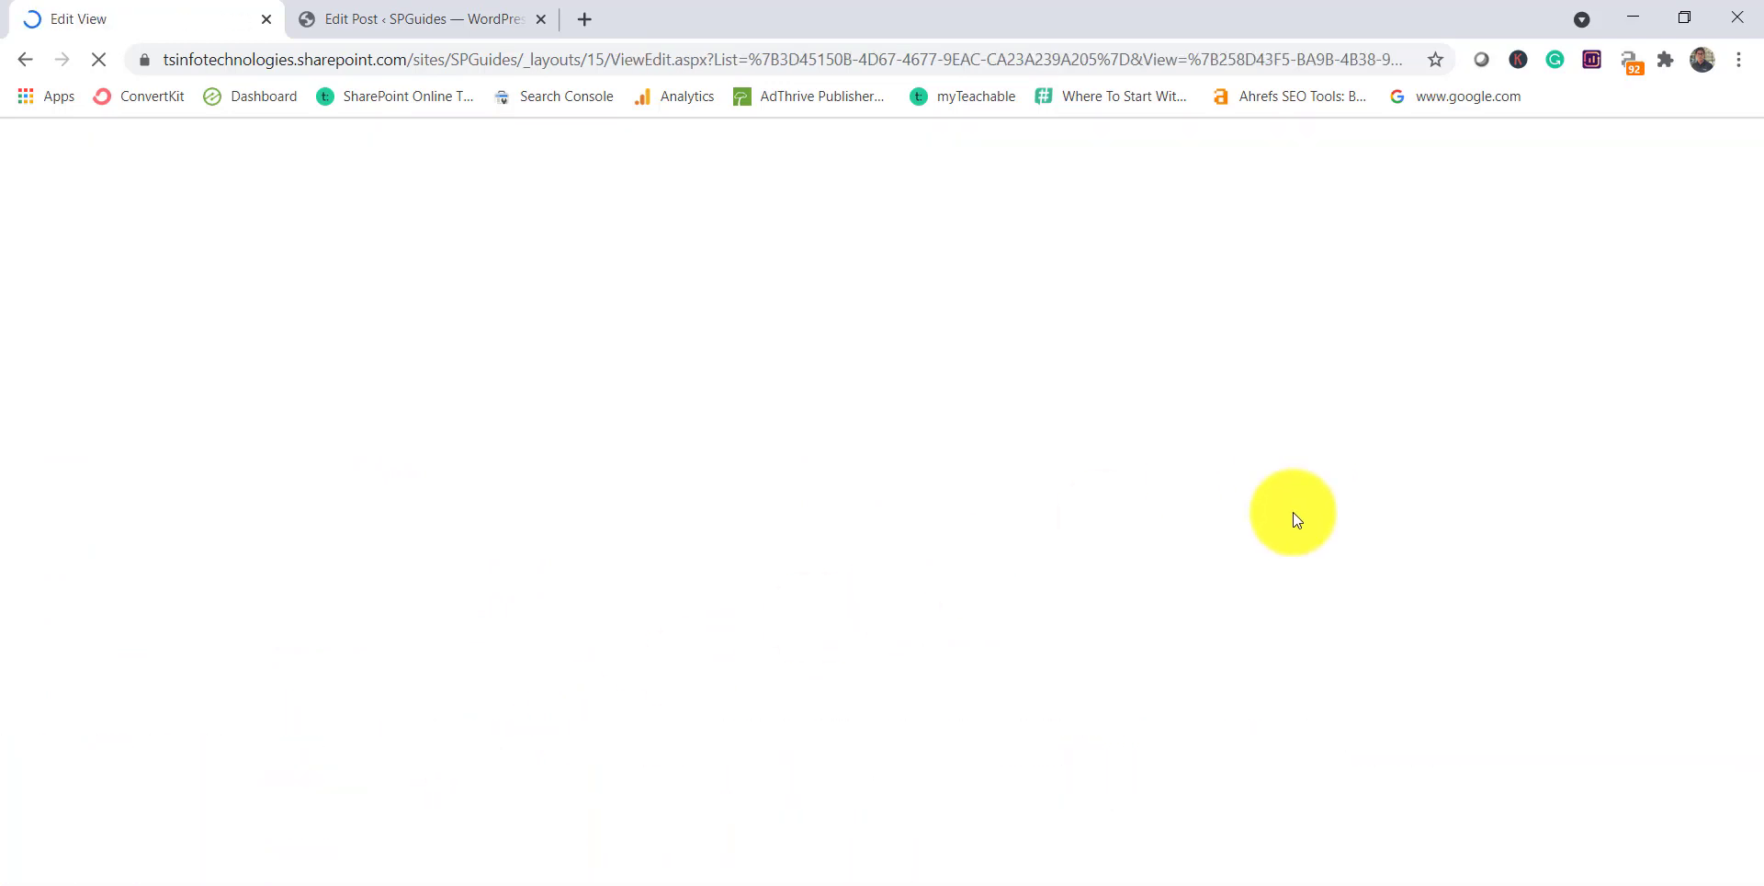
{"action": "scroll", "coordinate": [1293, 511], "scroll_direction": "down", "scroll_amount": 3}
{"action": "scroll", "coordinate": [1293, 511], "scroll_direction": "down", "scroll_amount": 5}
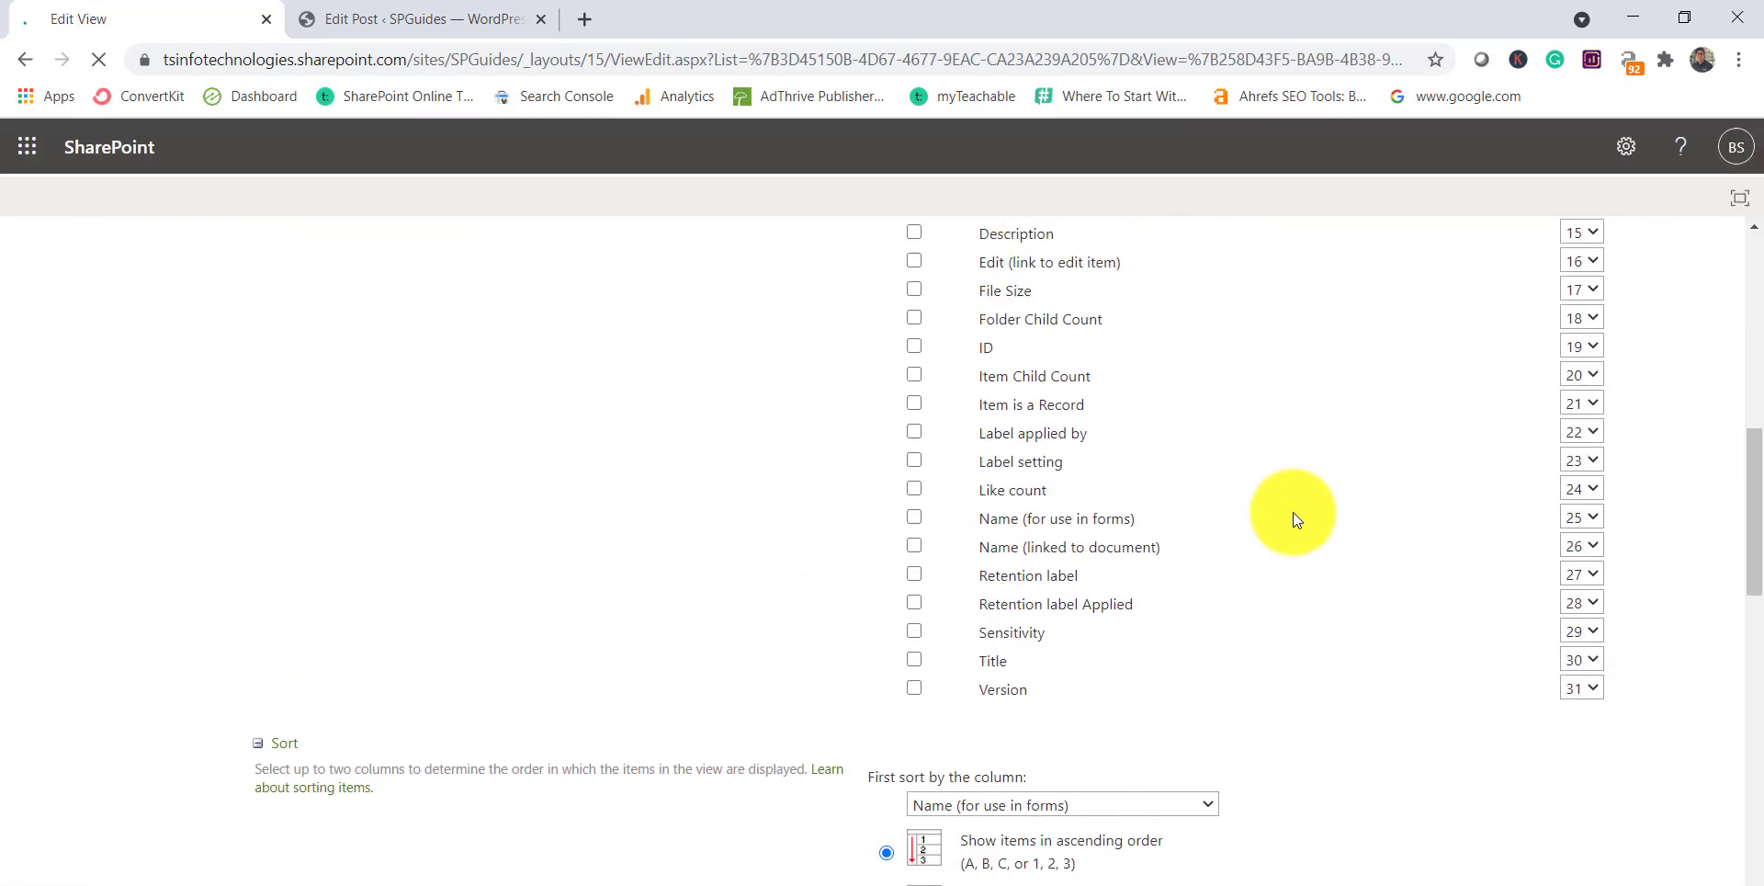
{"action": "scroll", "coordinate": [1049, 623], "scroll_direction": "down", "scroll_amount": 3}
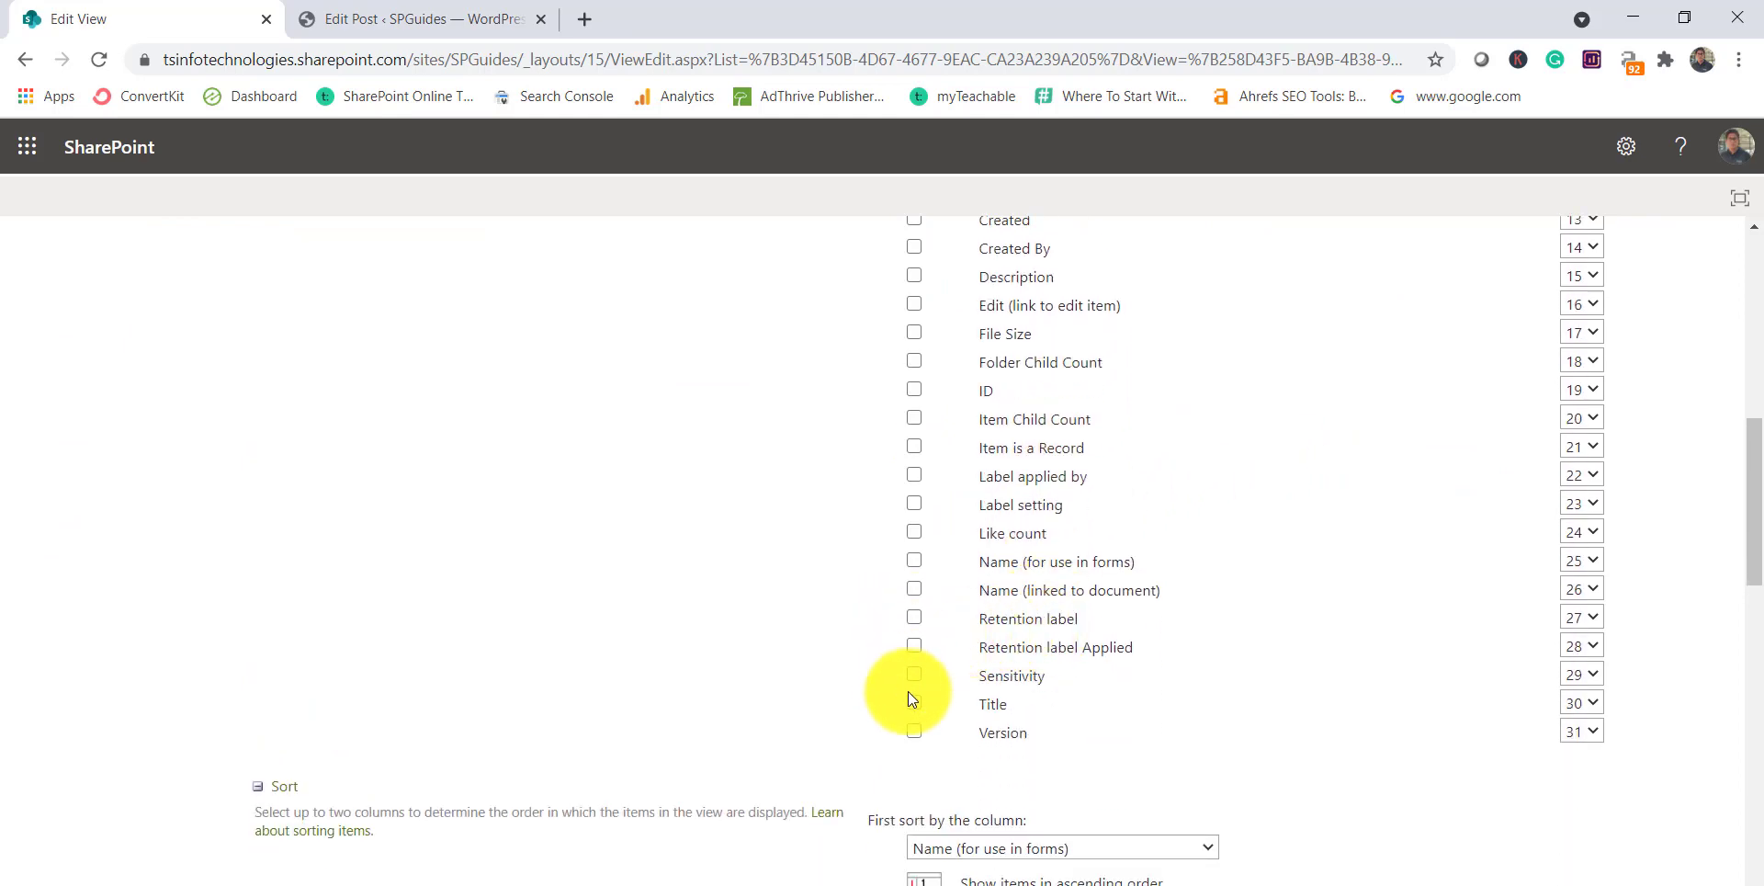
{"action": "scroll", "coordinate": [1157, 570], "scroll_direction": "up", "scroll_amount": 9}
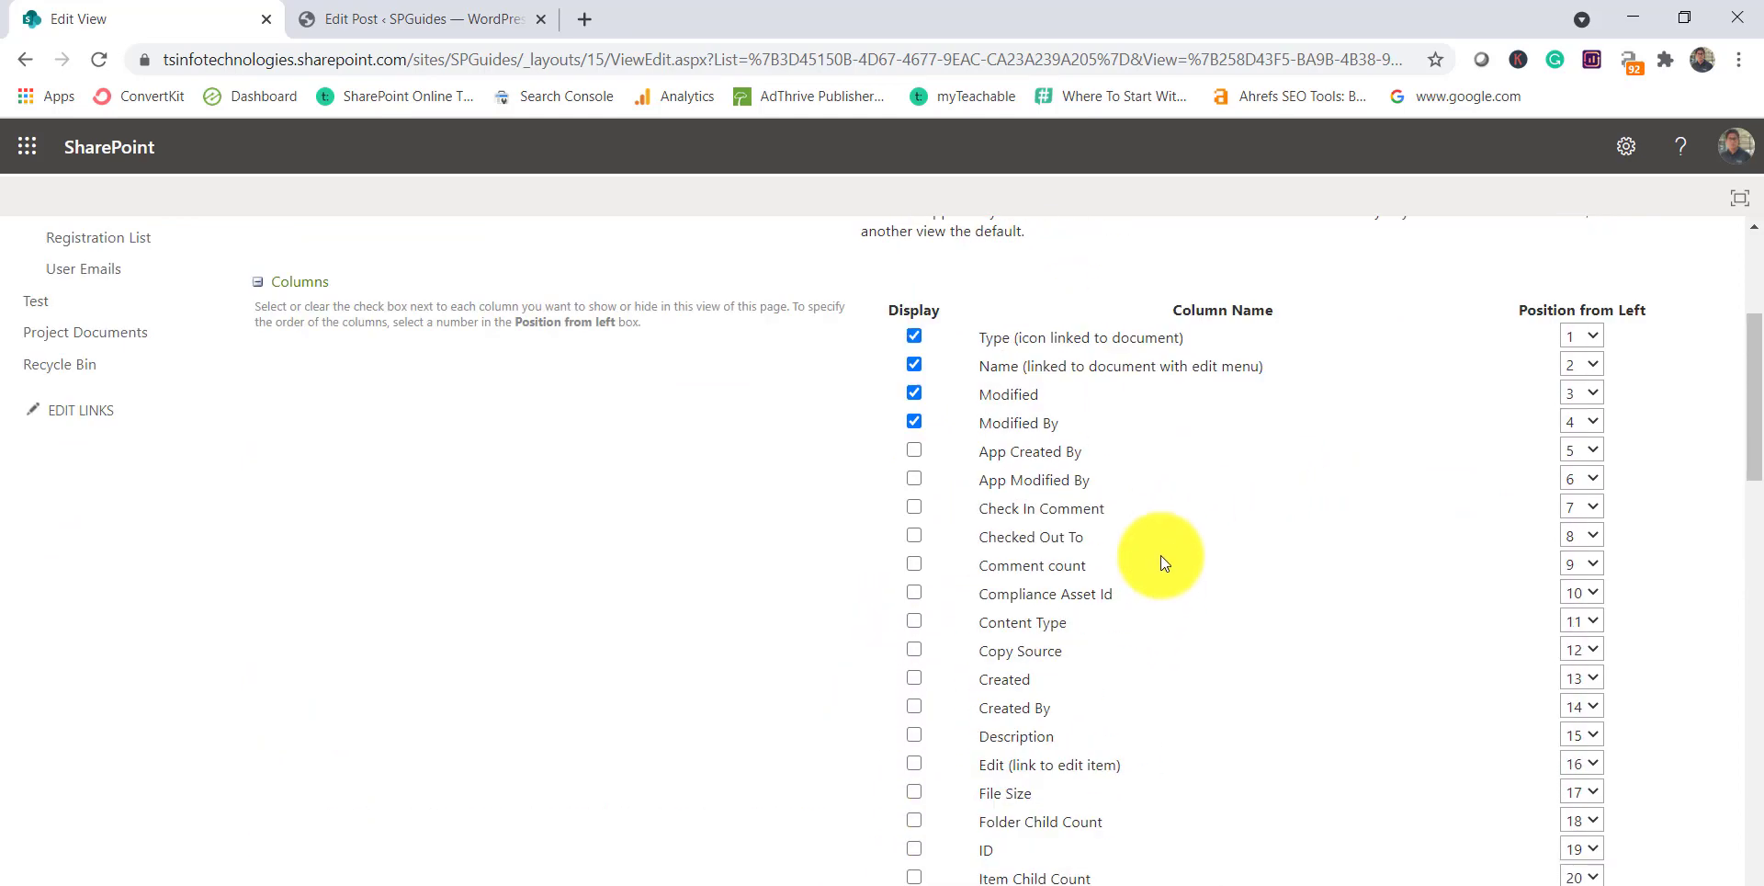
{"action": "left_click", "coordinate": [1586, 362]}
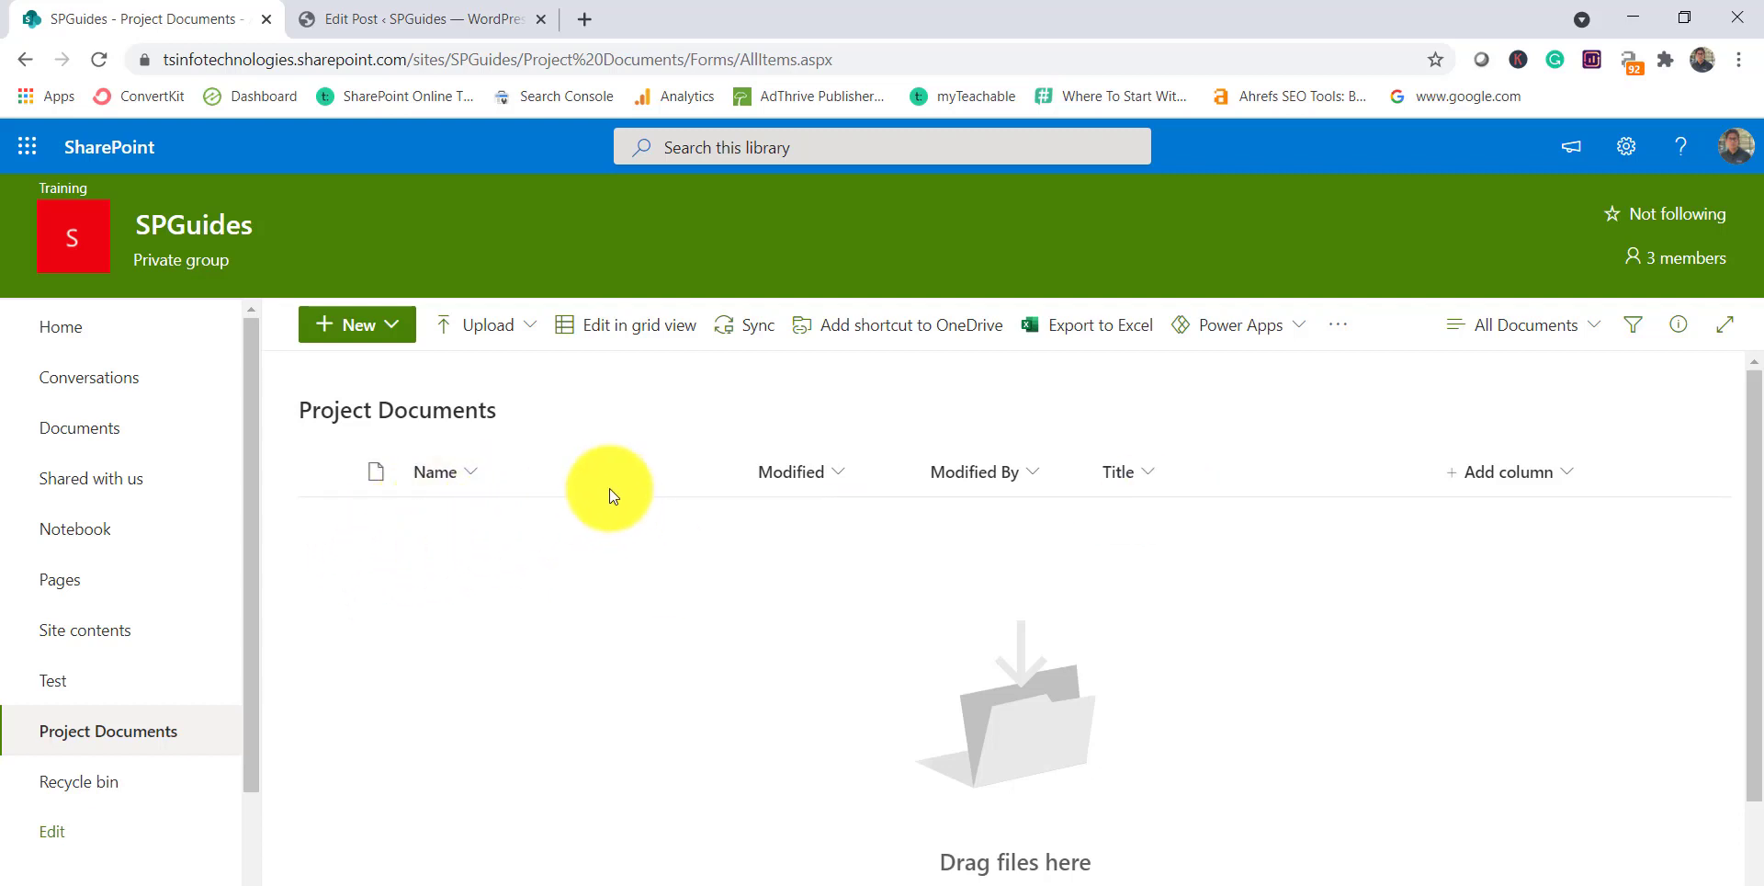
- Upload the Word document "Blog Simple Ways to Enhance SharePoint List Forms 2021" to the Project Documents library
{"action": "left_click", "coordinate": [487, 329]}
{"action": "left_click", "coordinate": [842, 476]}
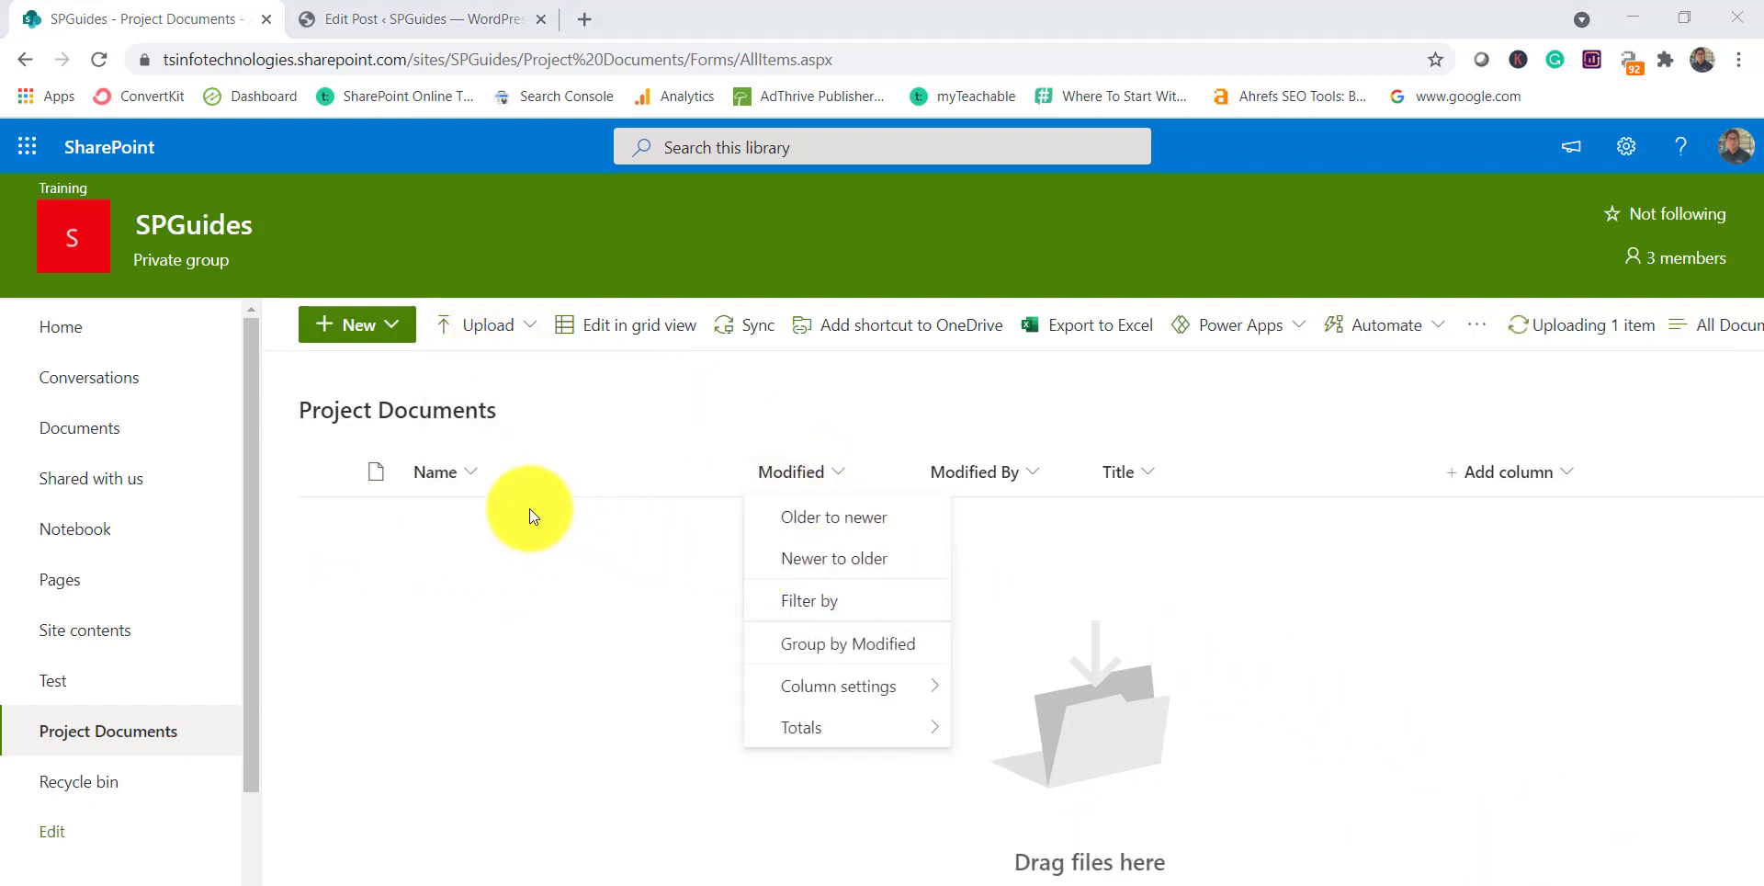
{"action": "left_click", "coordinate": [510, 582]}
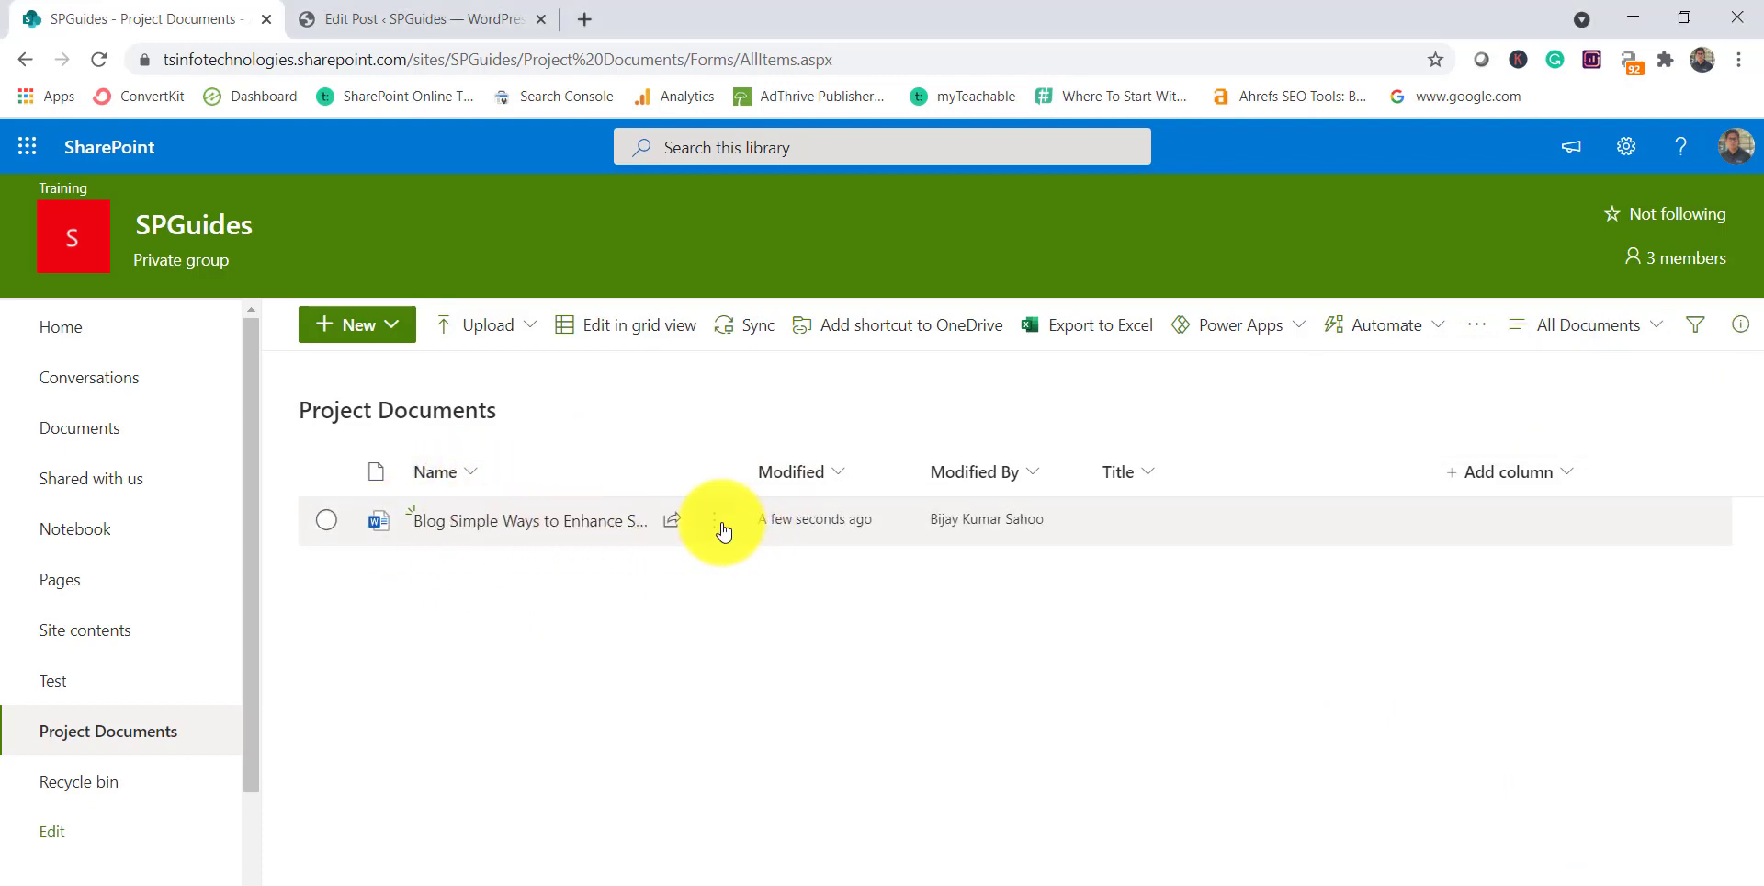
- Look over the available actions and the details card of the uploaded Word document, and clear its selection
{"action": "left_click", "coordinate": [716, 521]}
{"action": "left_click", "coordinate": [626, 669]}
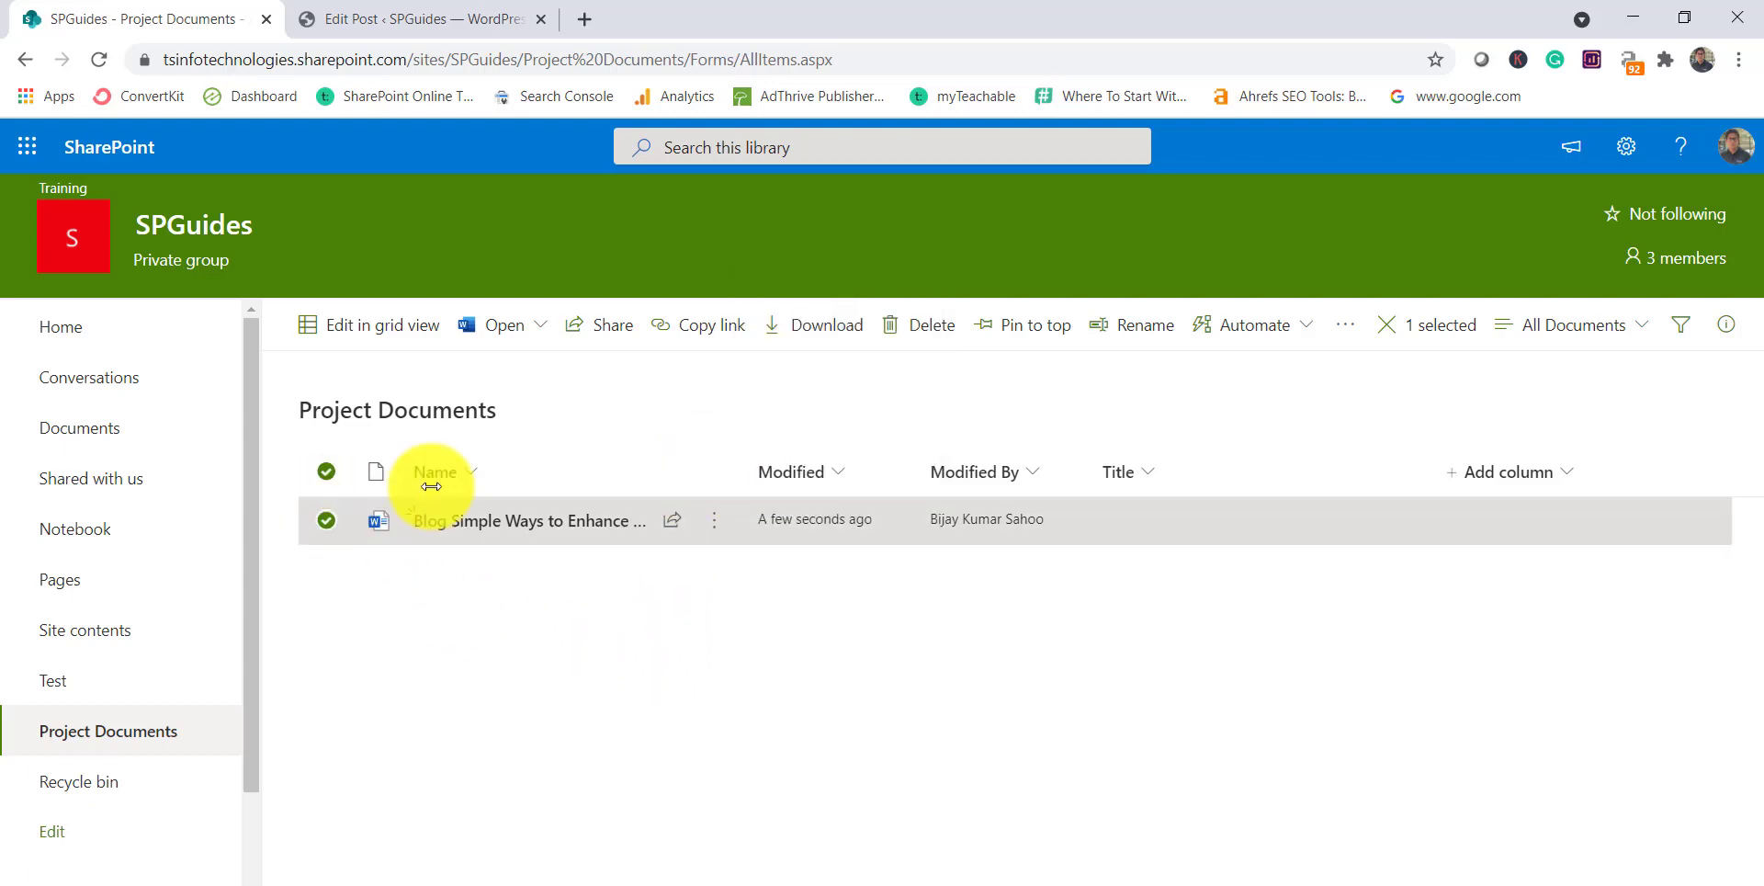
{"action": "mouse_move", "coordinate": [520, 524]}
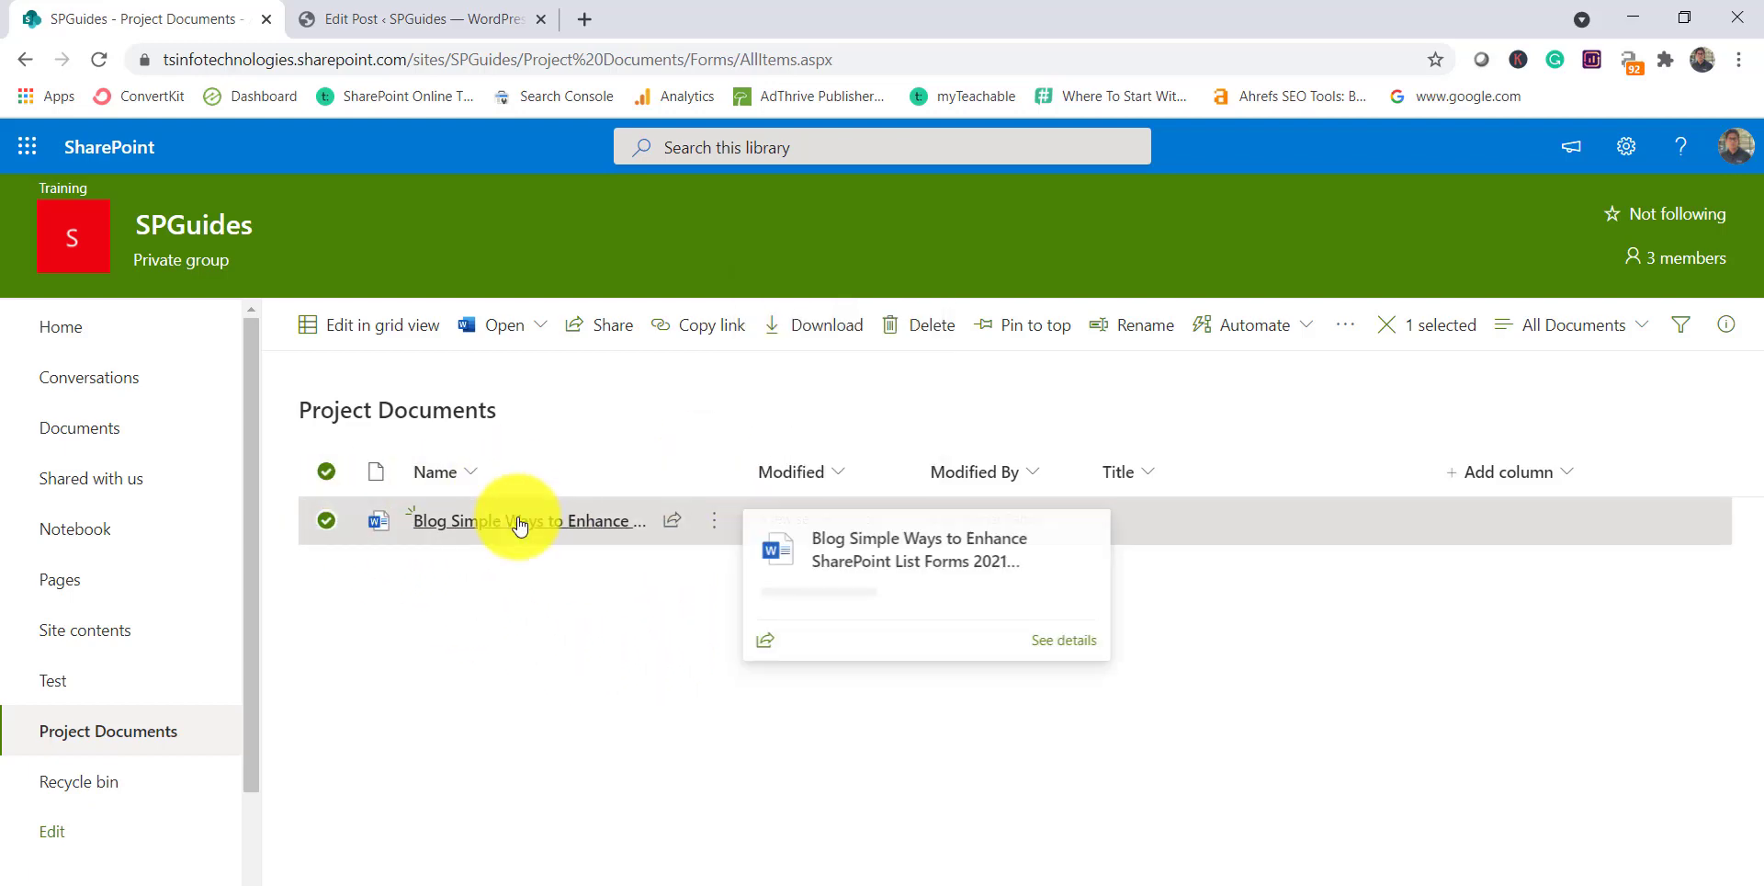
{"action": "left_click", "coordinate": [474, 605]}
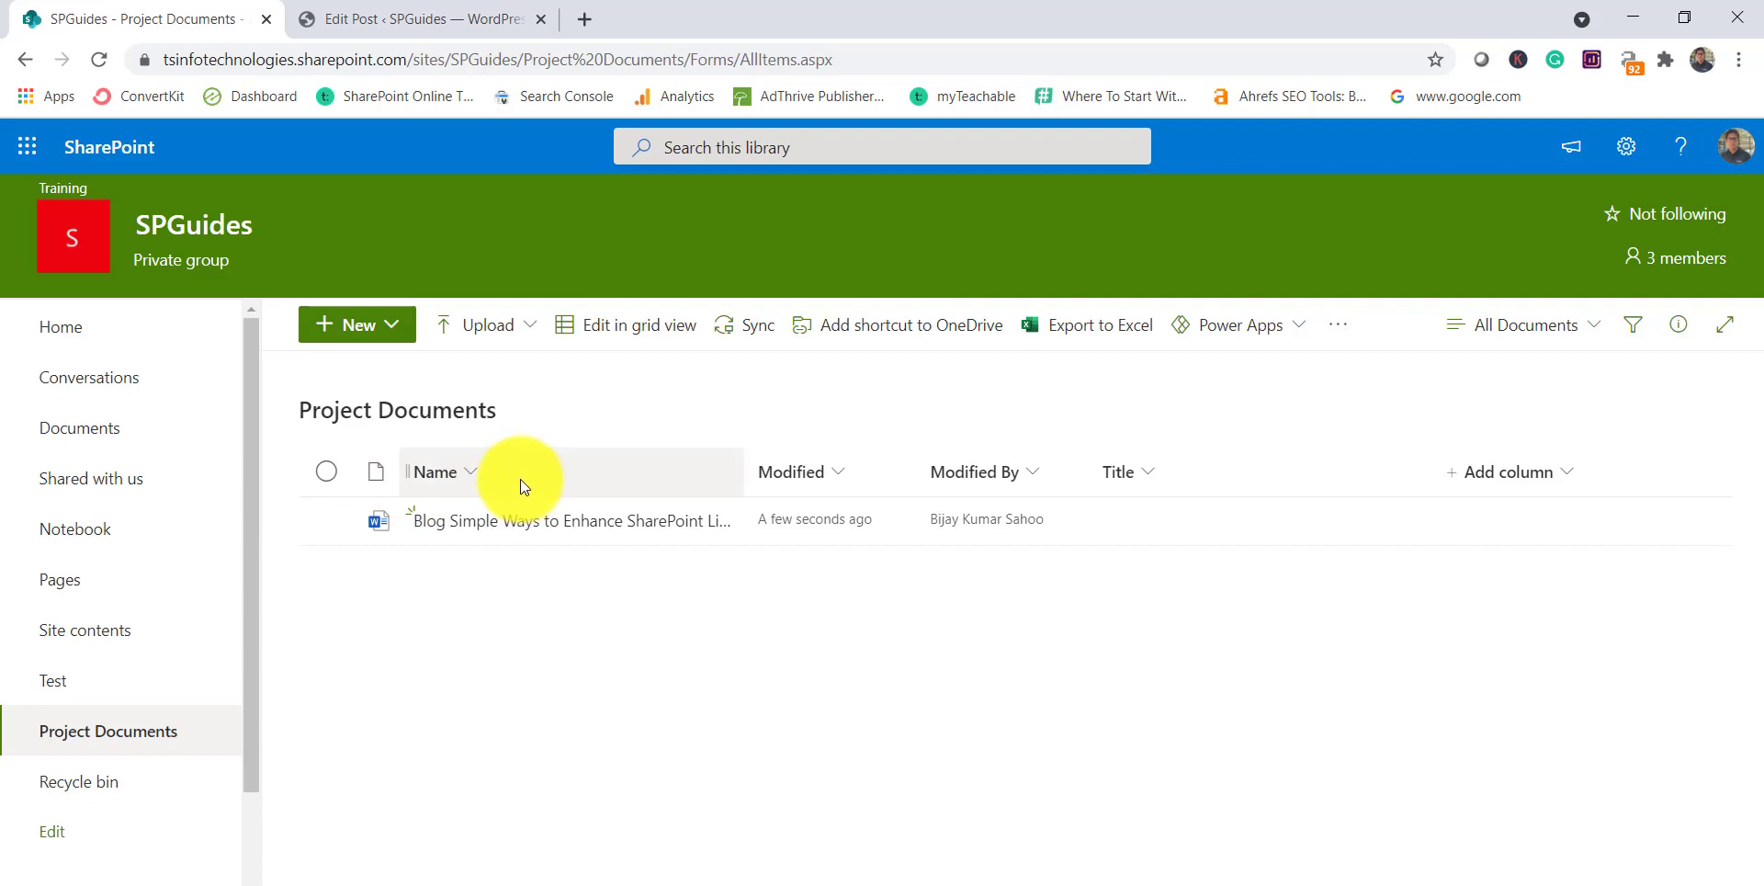
- Add an item titled Item-1 to the Test list and save it
{"action": "left_click", "coordinate": [86, 681]}
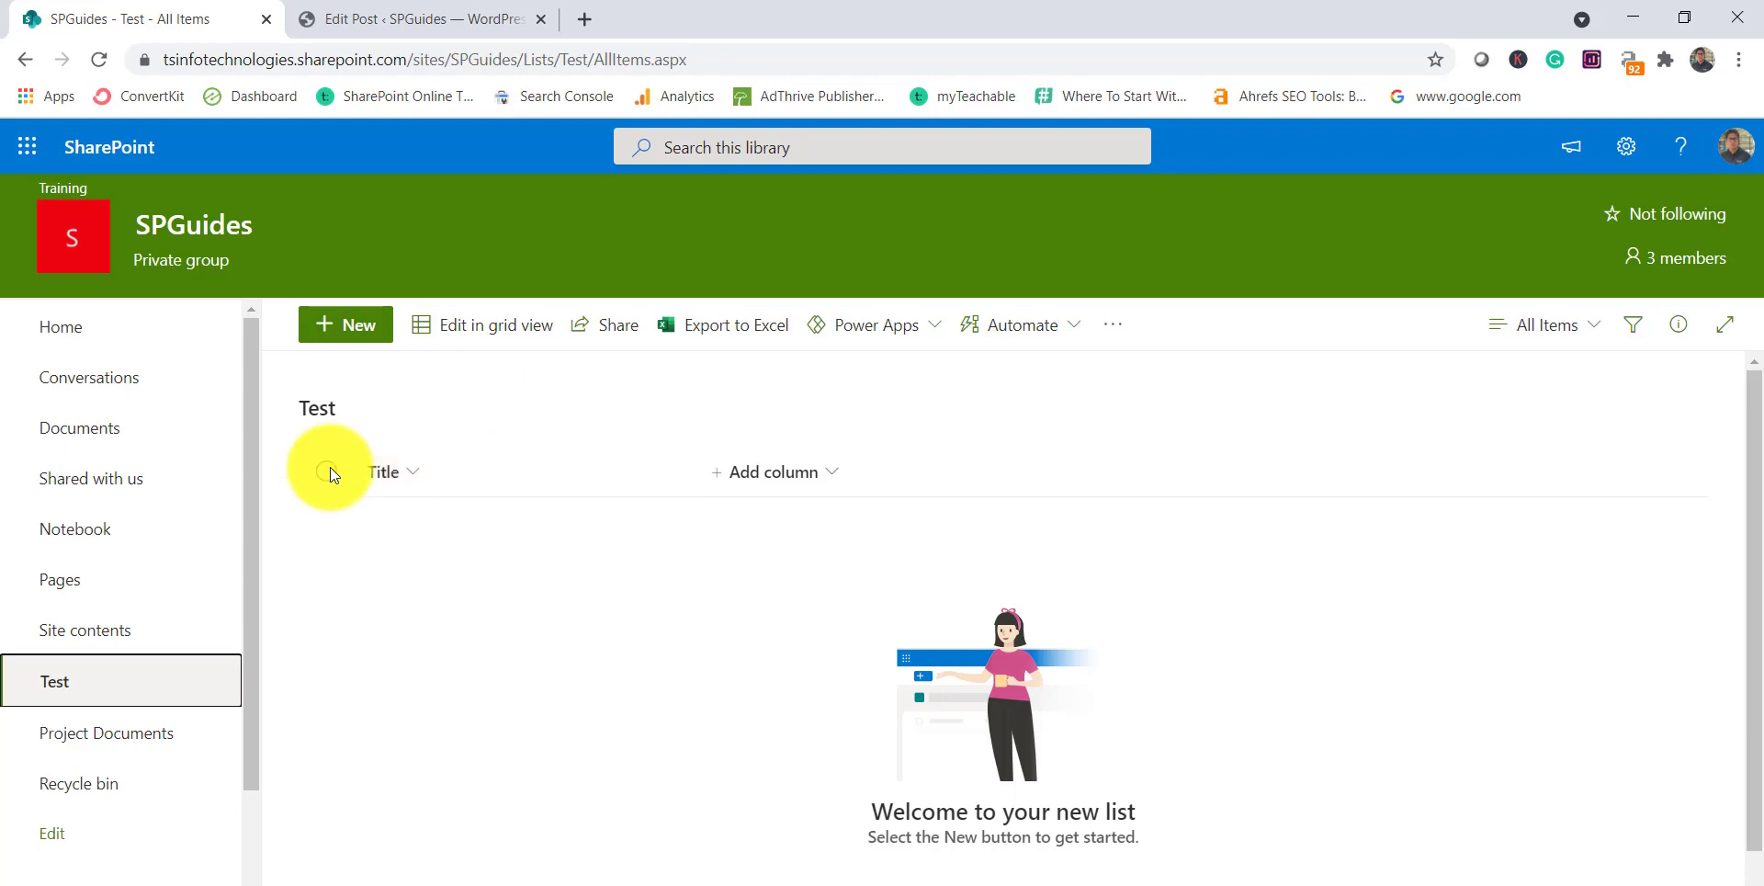
{"action": "left_click", "coordinate": [365, 338]}
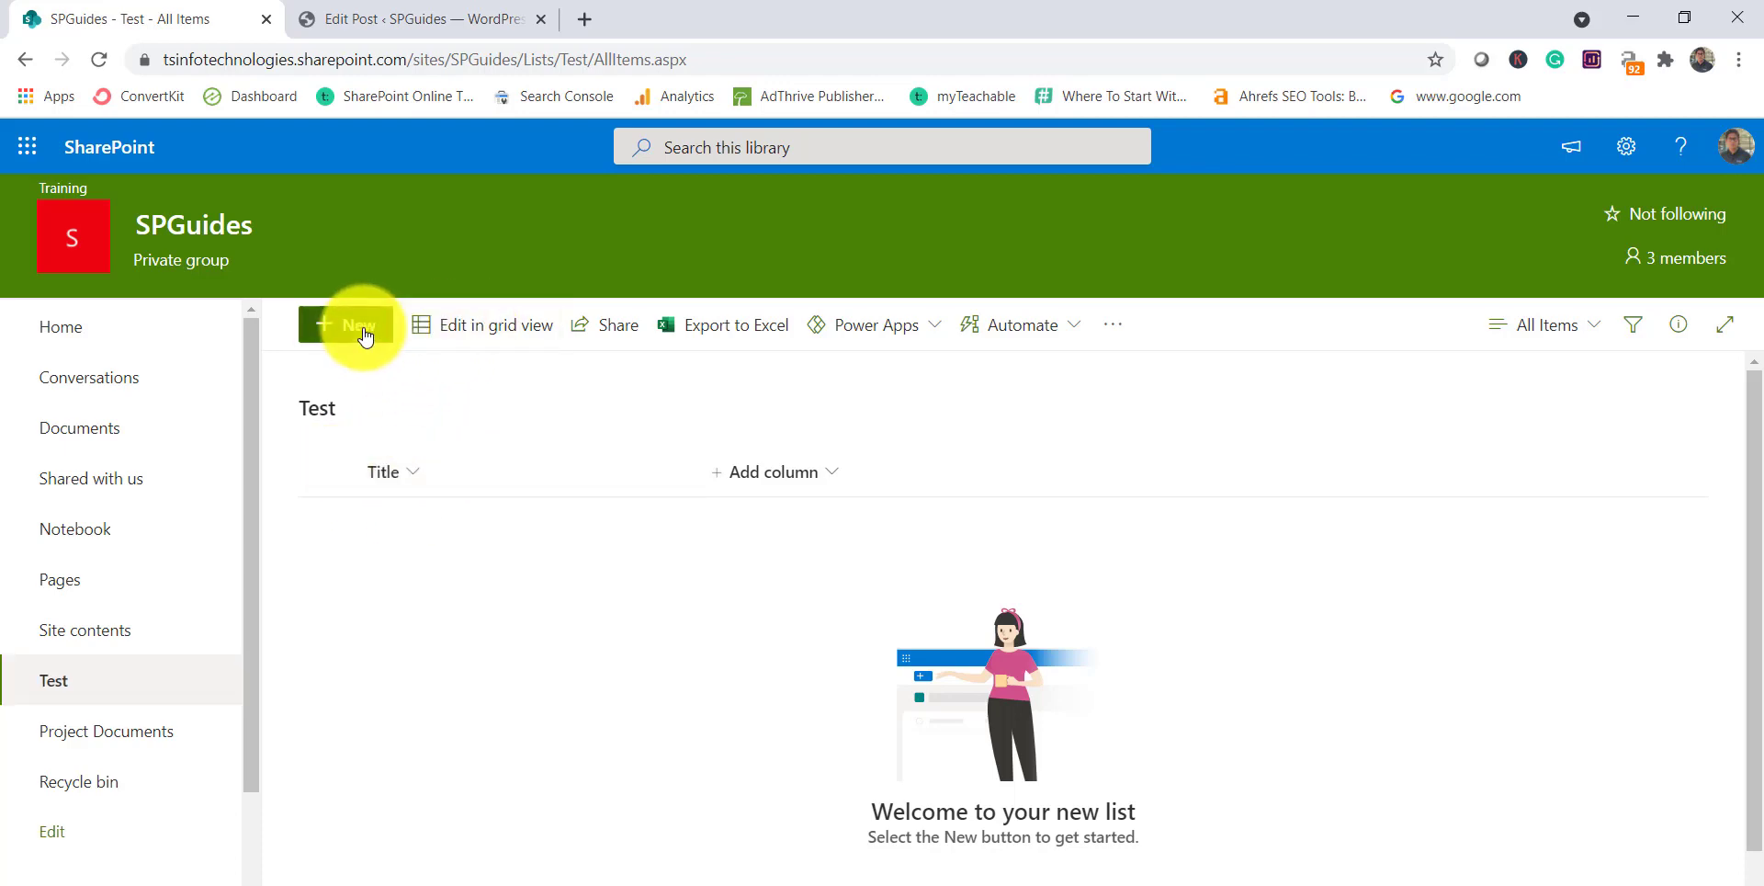
{"action": "left_click", "coordinate": [932, 348]}
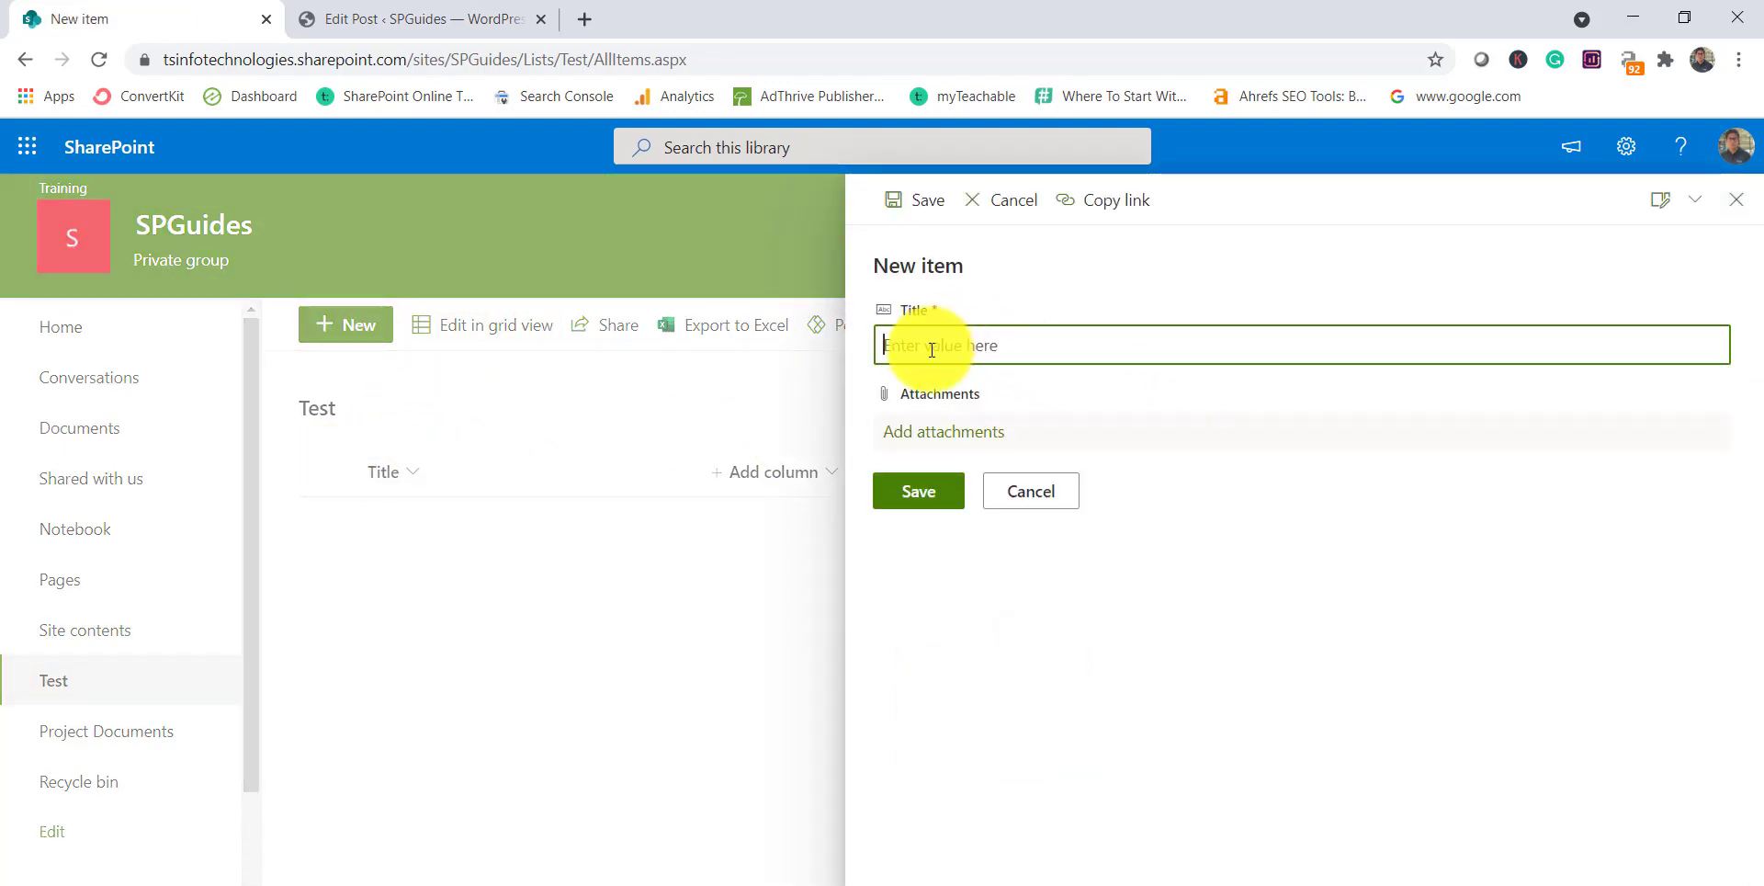
{"action": "type", "text": "Item"}
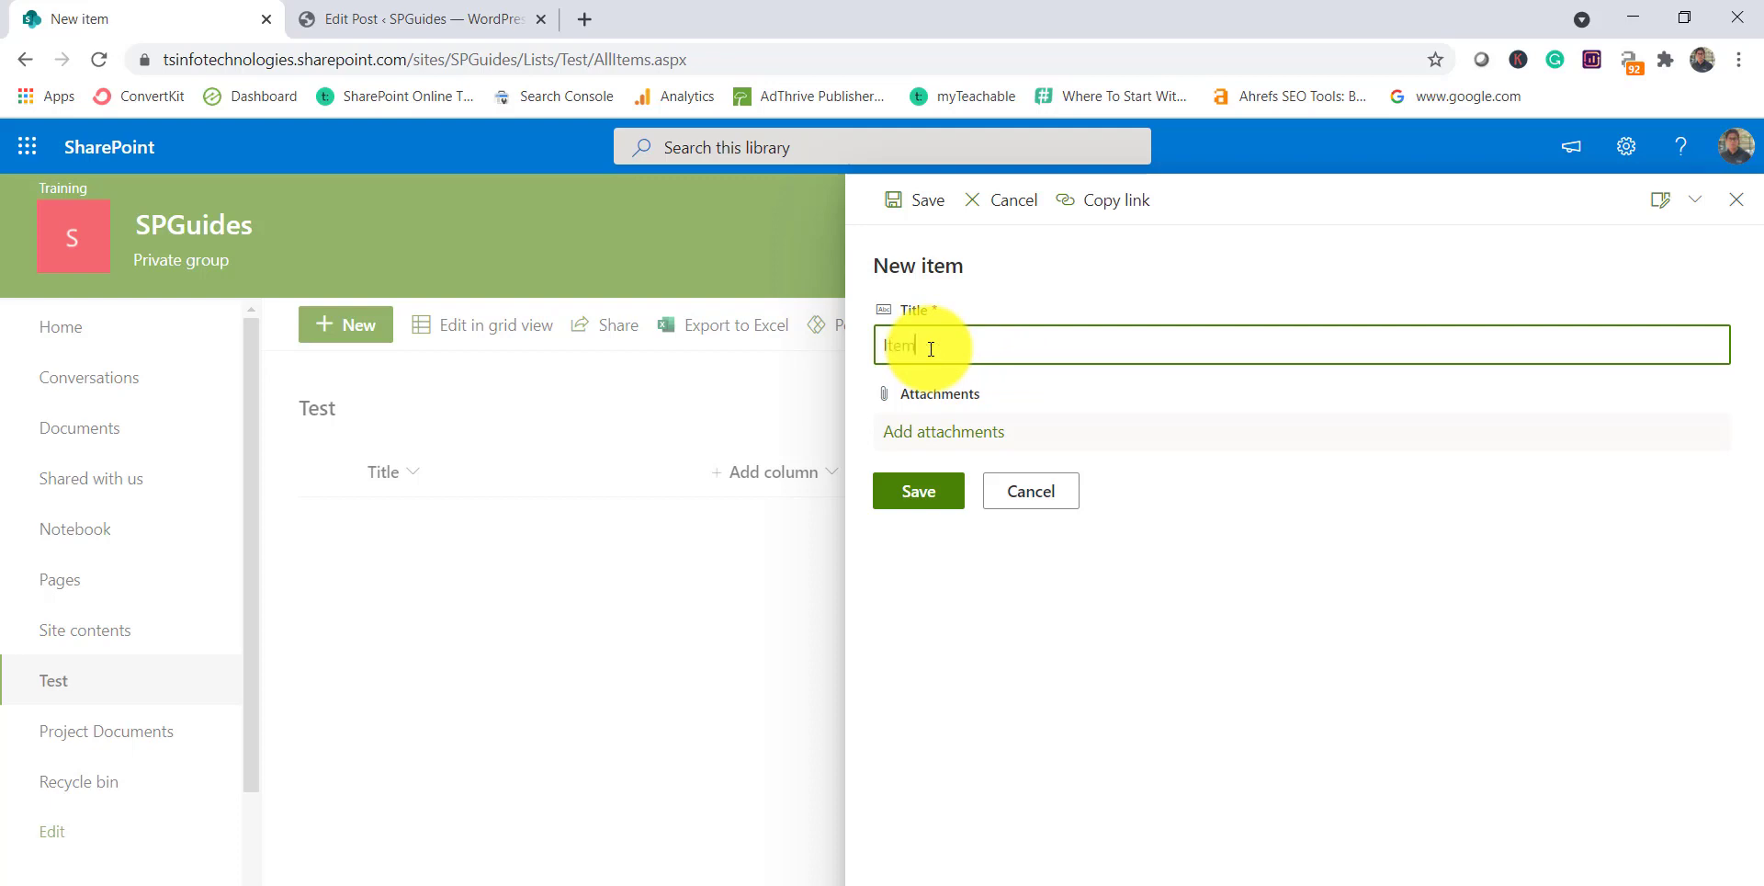
{"action": "type", "text": "-1"}
{"action": "left_click", "coordinate": [918, 491]}
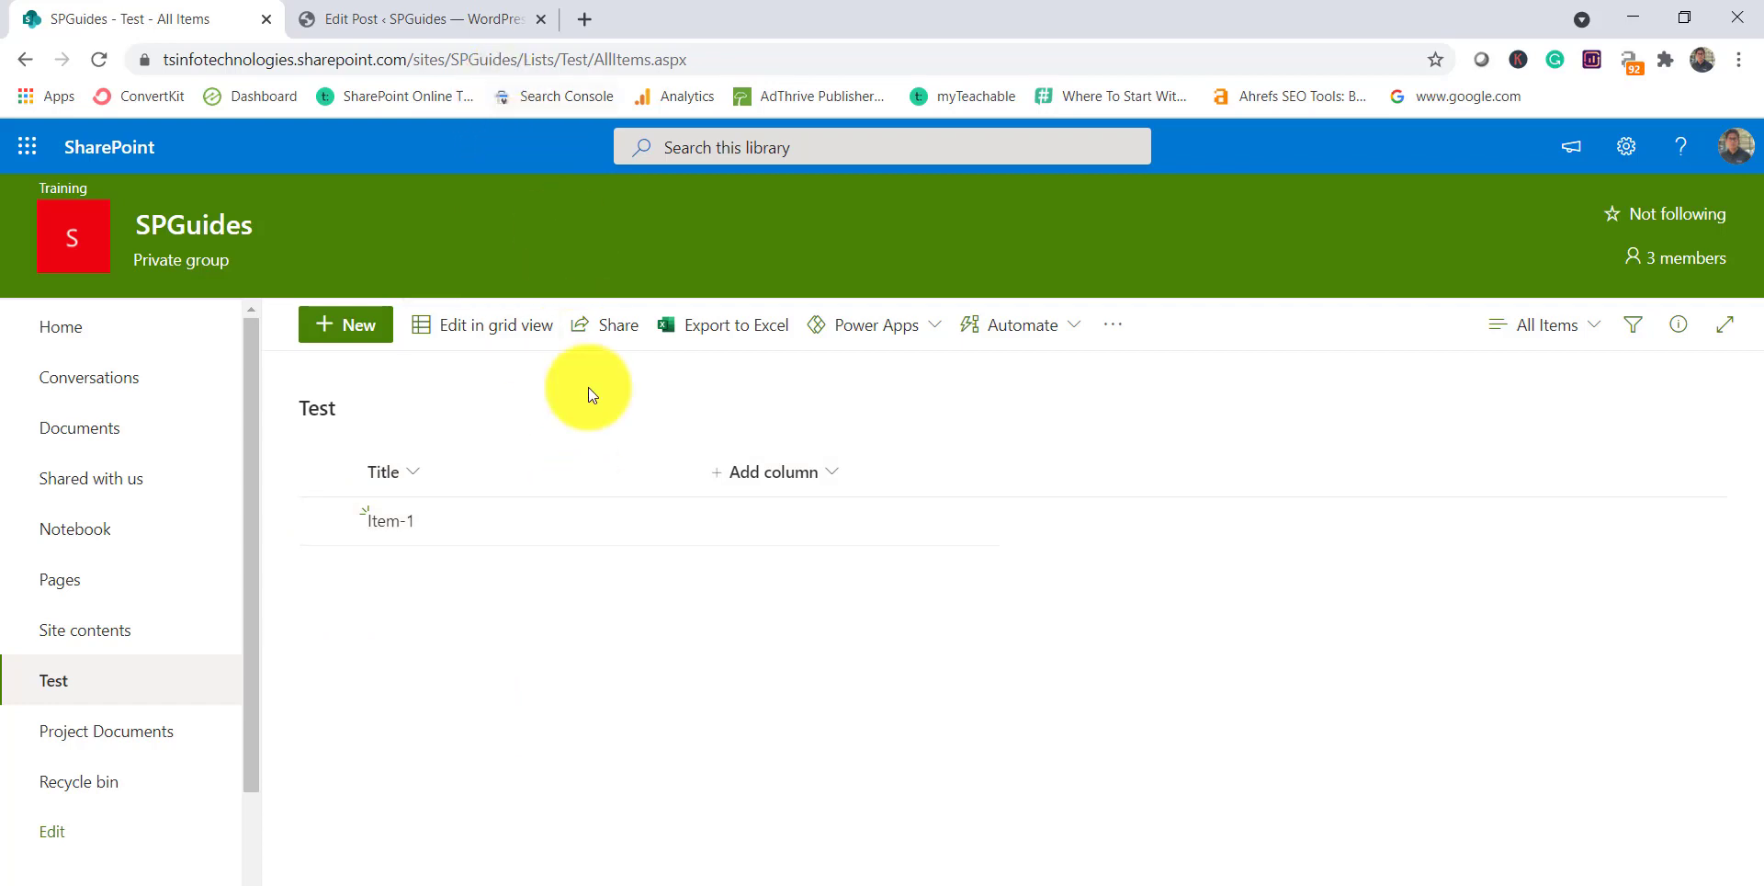
- Review the actions offered for Item-1 in the Test list, view the item's details, and close them
{"action": "left_click", "coordinate": [585, 521]}
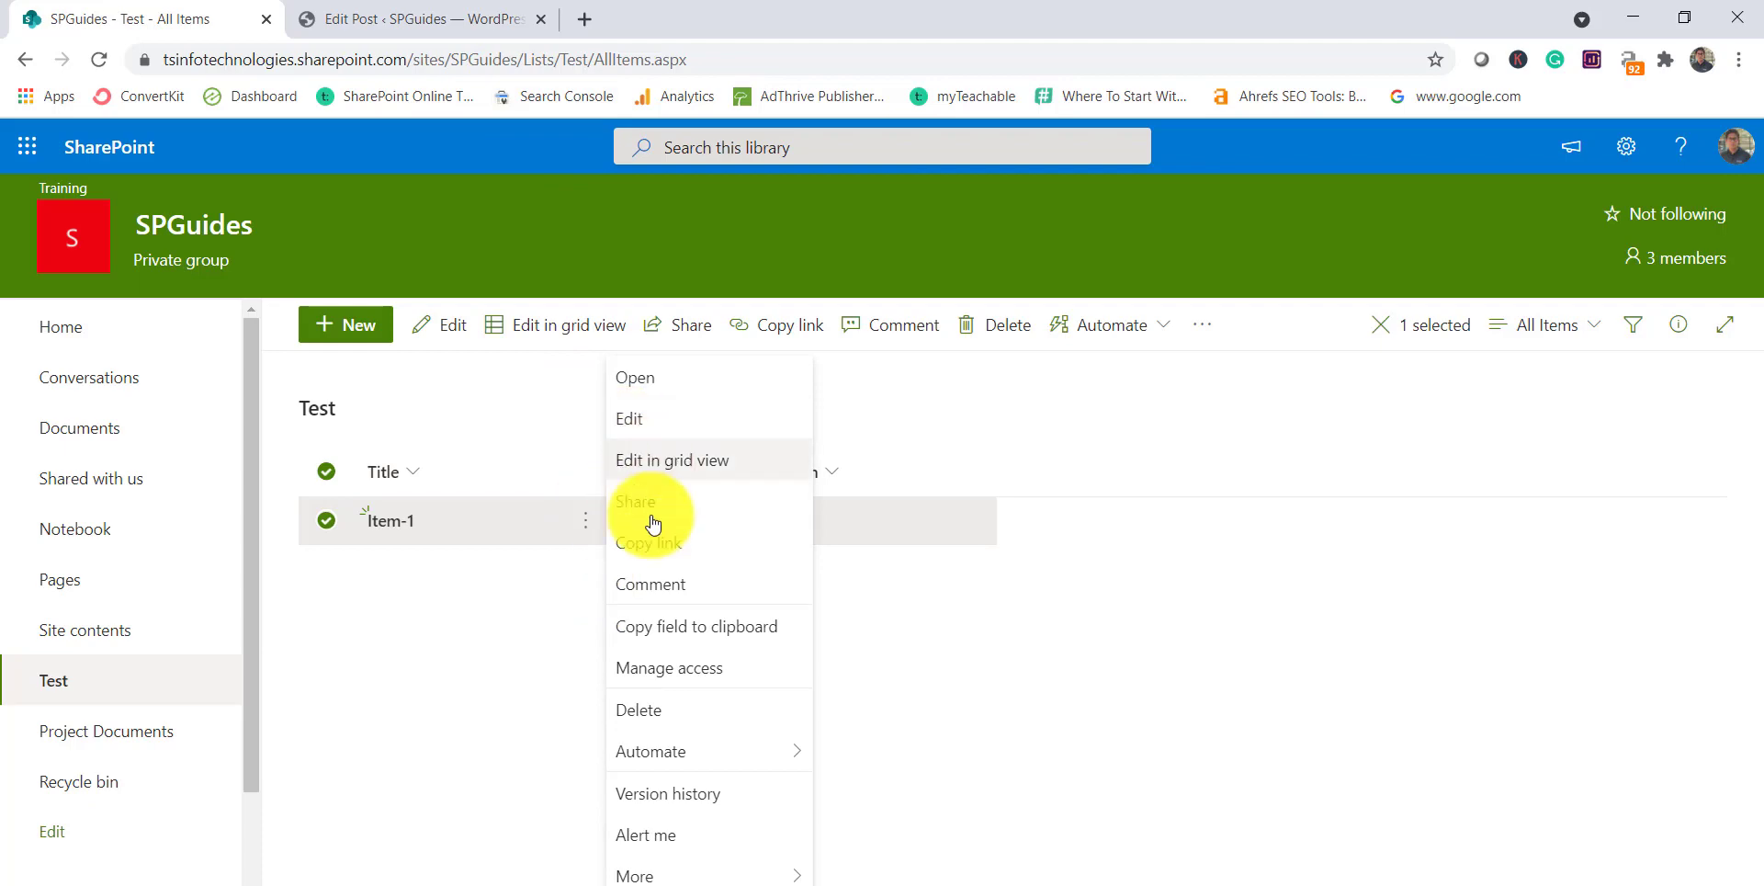
{"action": "left_click", "coordinate": [414, 555]}
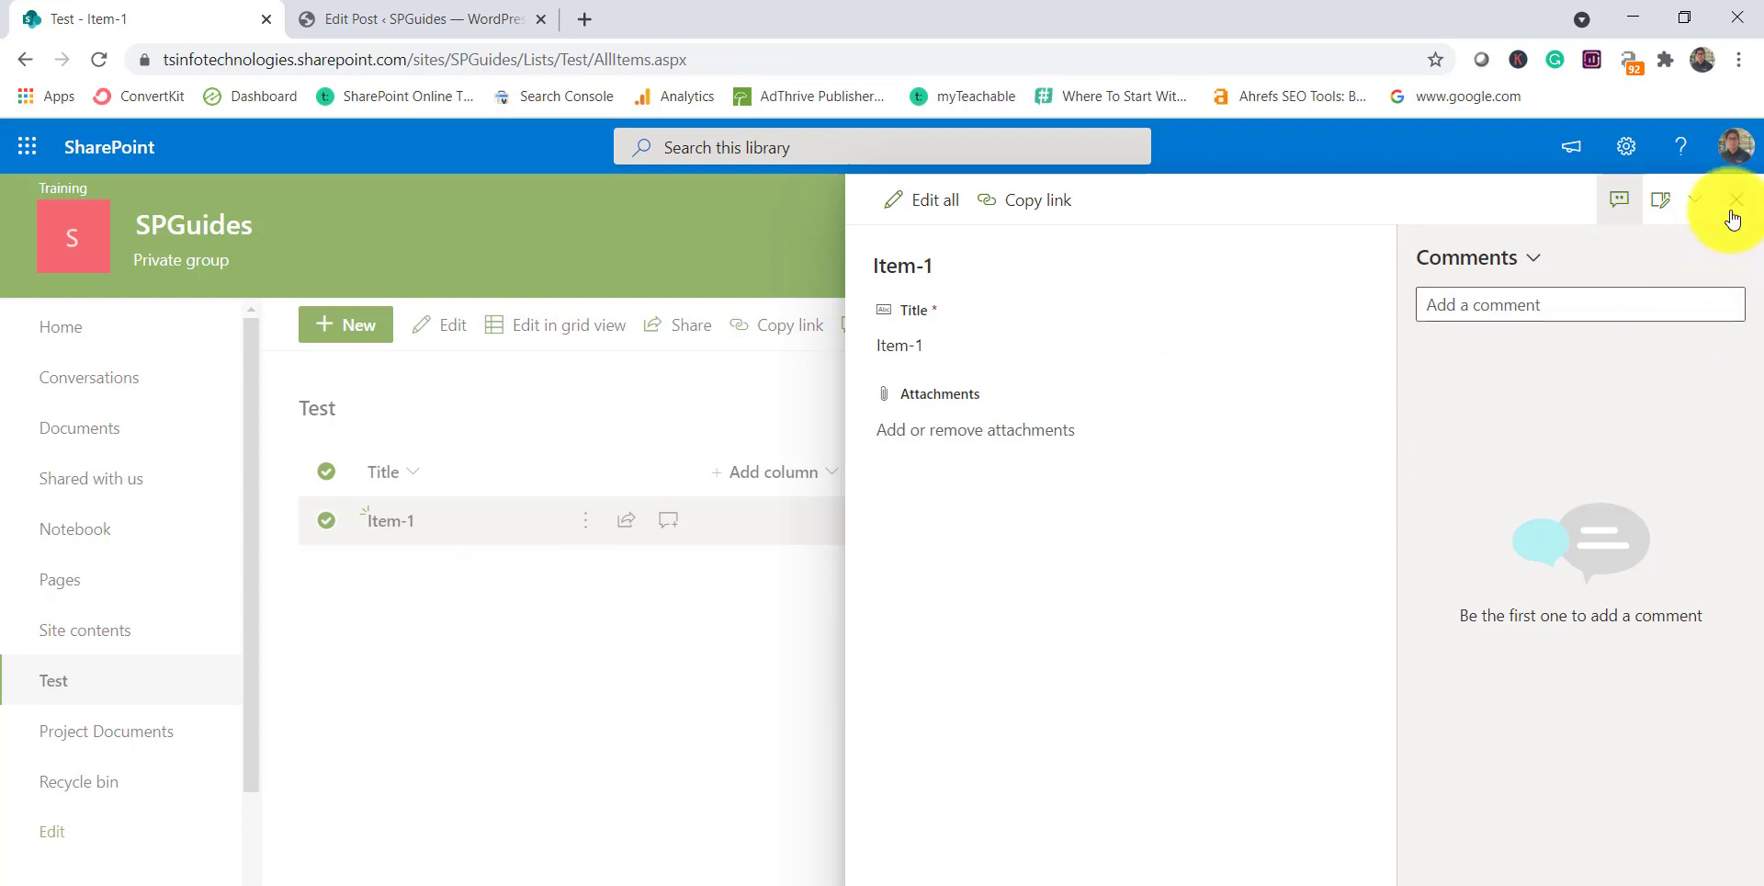
{"action": "left_click", "coordinate": [1736, 200]}
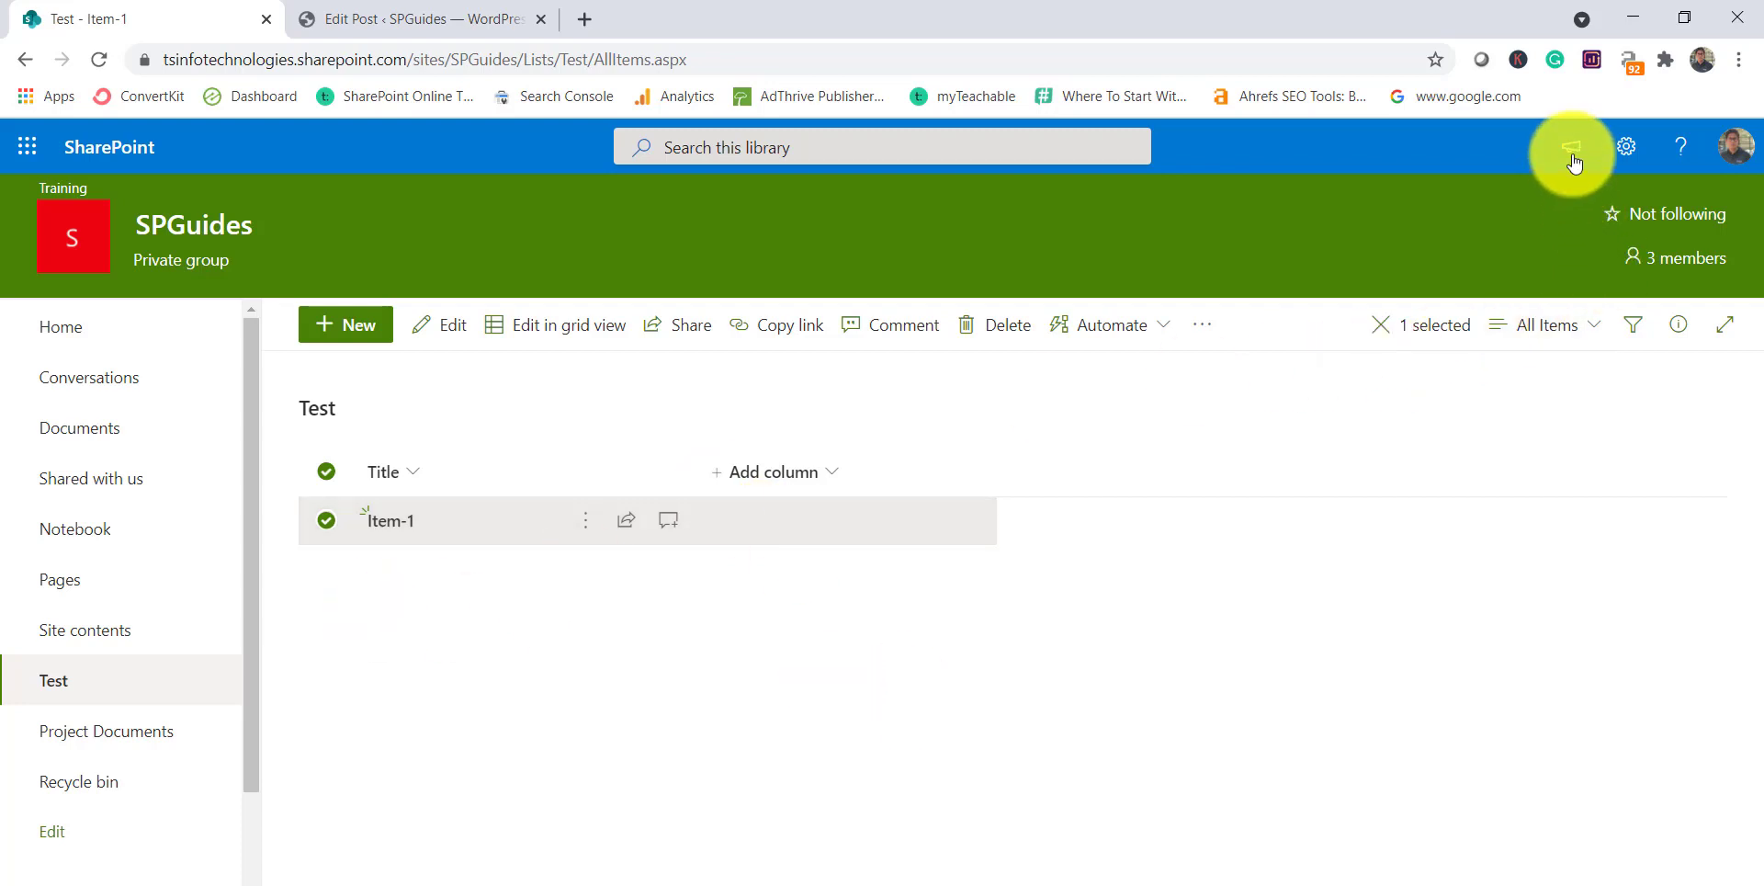
- Examine the columns available in the Test list's All Items view settings, and return to the list without changing the view
{"action": "left_click", "coordinate": [1626, 146]}
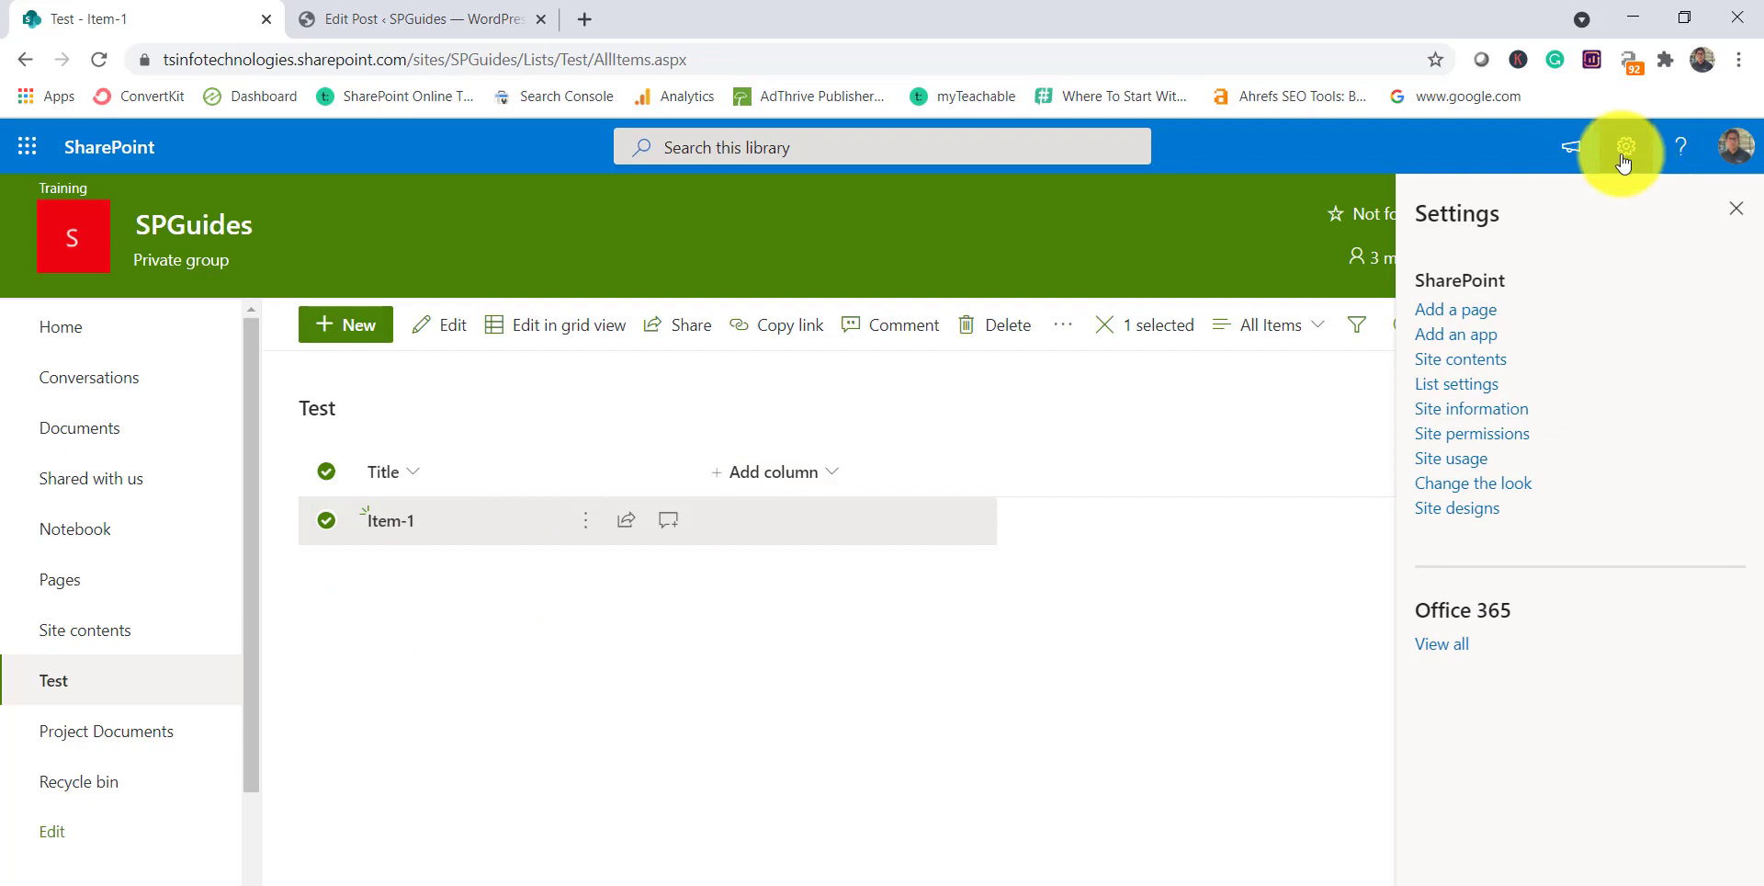
{"action": "left_click", "coordinate": [1460, 386]}
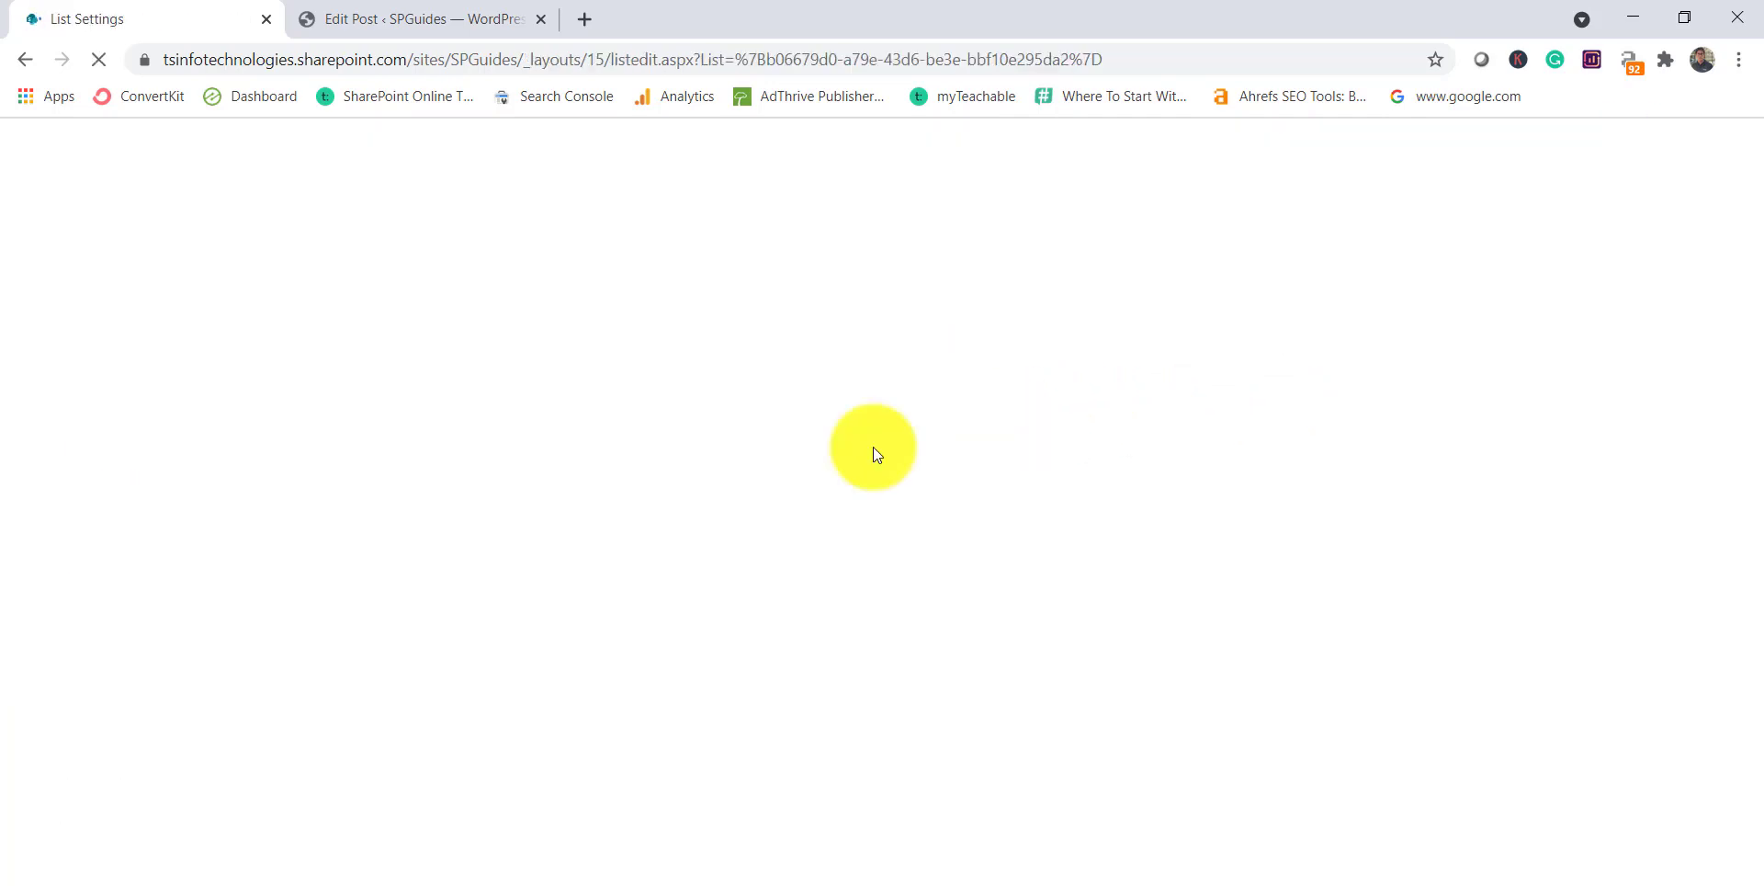
{"action": "scroll", "coordinate": [635, 548], "scroll_direction": "down", "scroll_amount": 5}
{"action": "scroll", "coordinate": [635, 547], "scroll_direction": "down", "scroll_amount": 1}
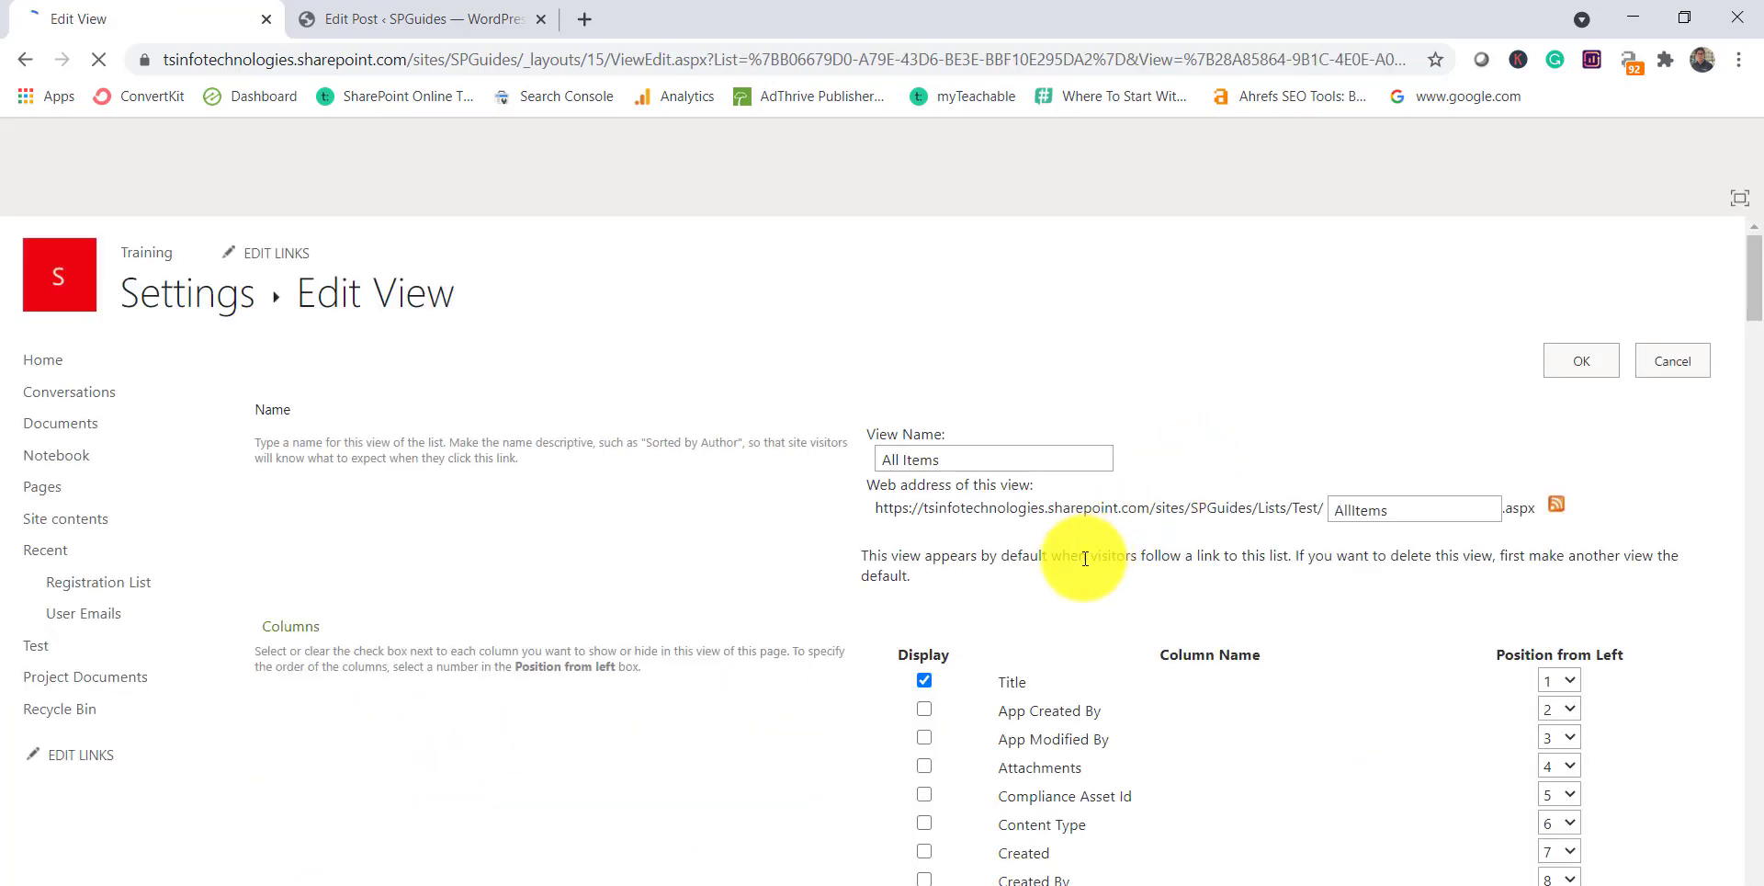
{"action": "scroll", "coordinate": [1064, 477], "scroll_direction": "down", "scroll_amount": 4}
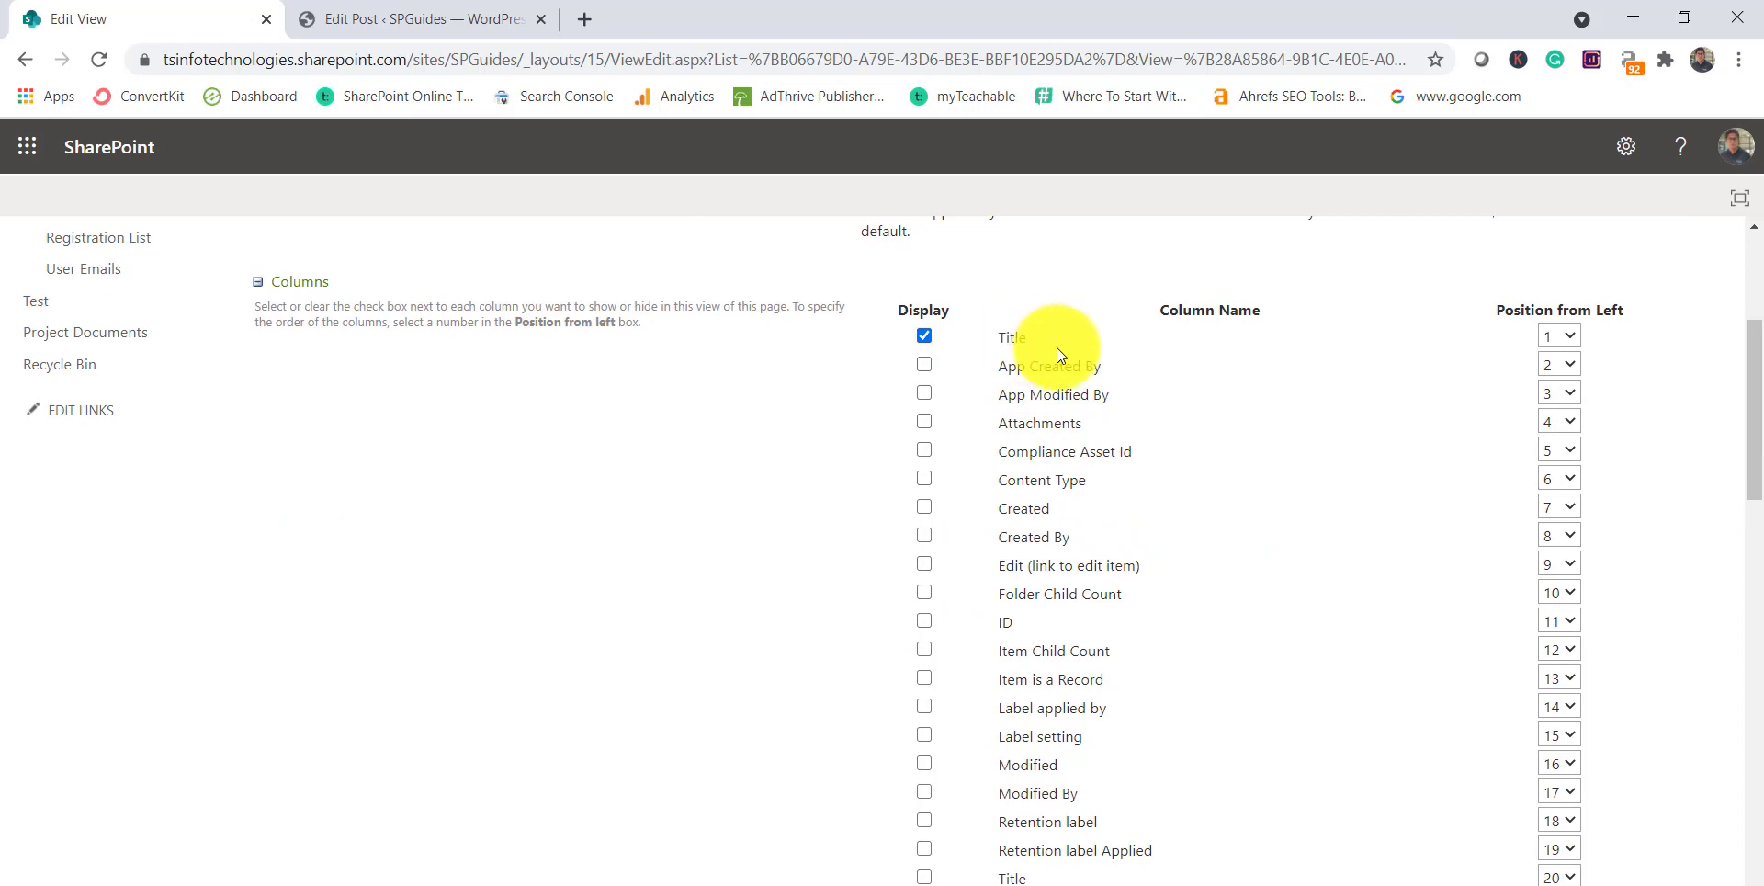
{"action": "scroll", "coordinate": [1143, 515], "scroll_direction": "down", "scroll_amount": 2}
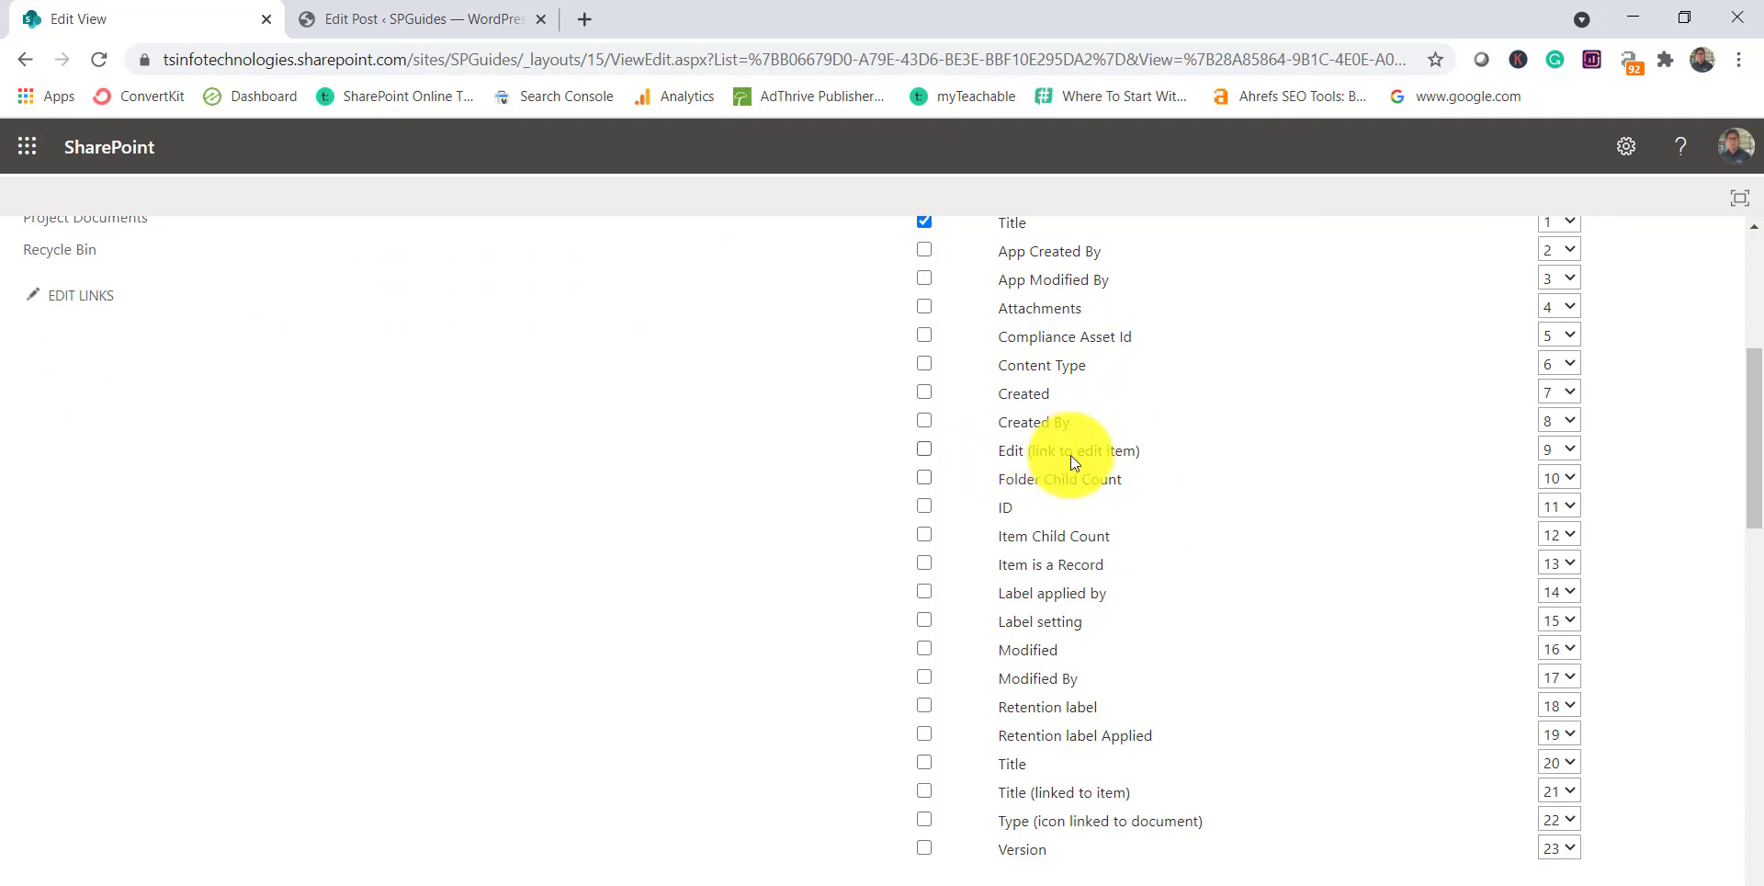
{"action": "scroll", "coordinate": [1074, 454], "scroll_direction": "down", "scroll_amount": 3}
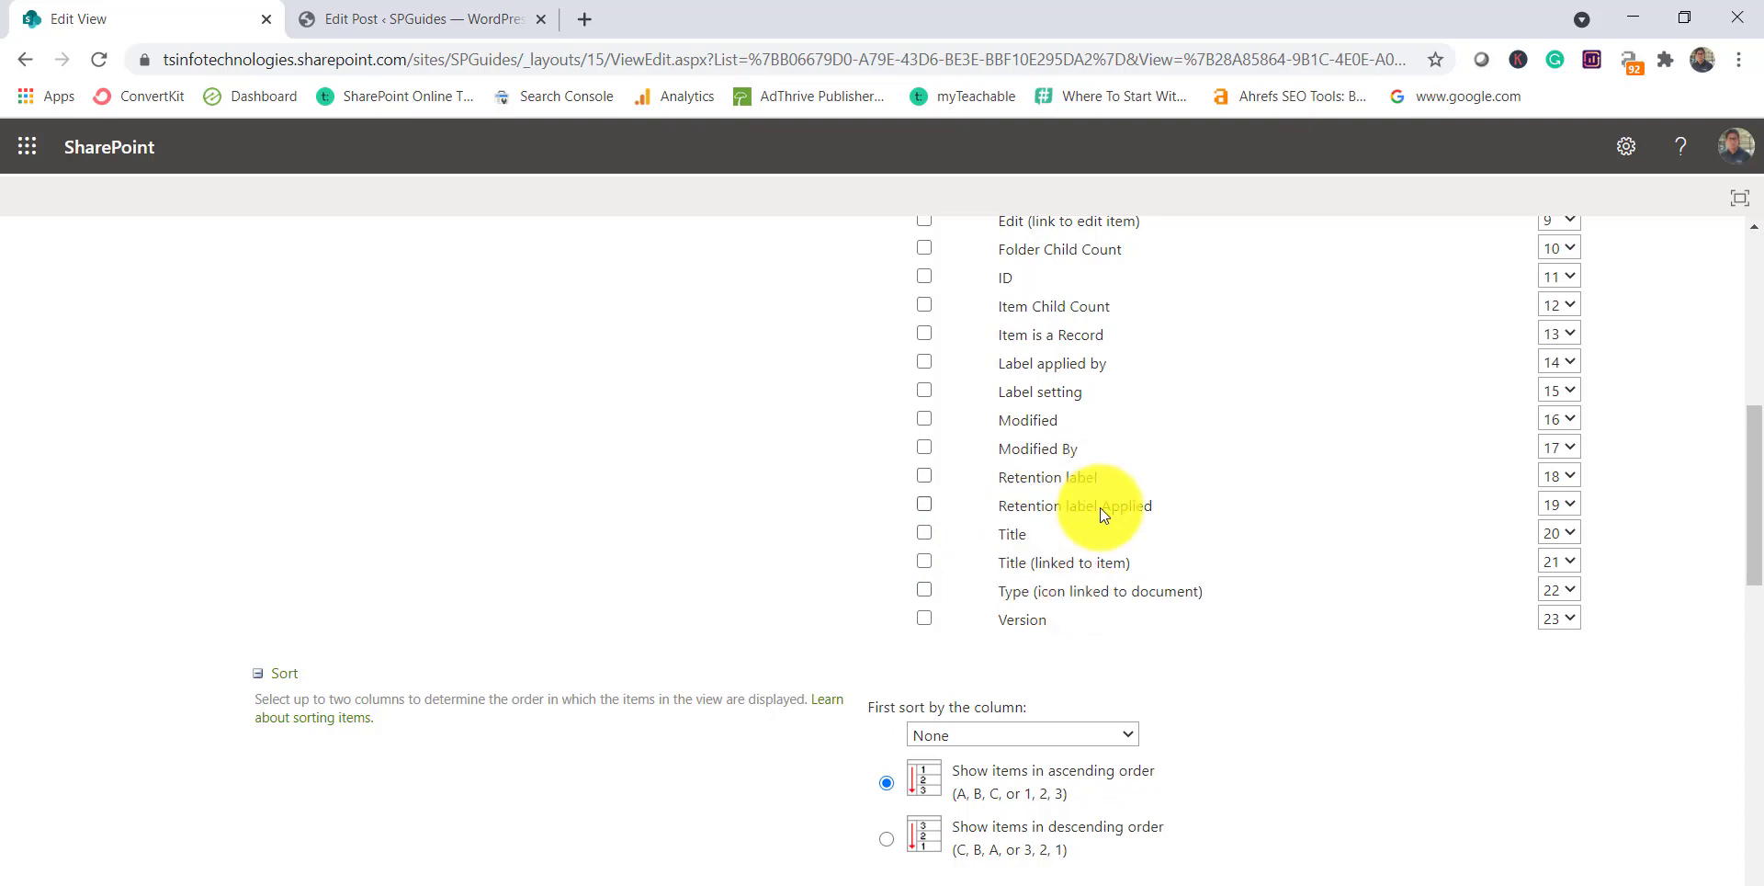
{"action": "scroll", "coordinate": [1100, 507], "scroll_direction": "up", "scroll_amount": 10}
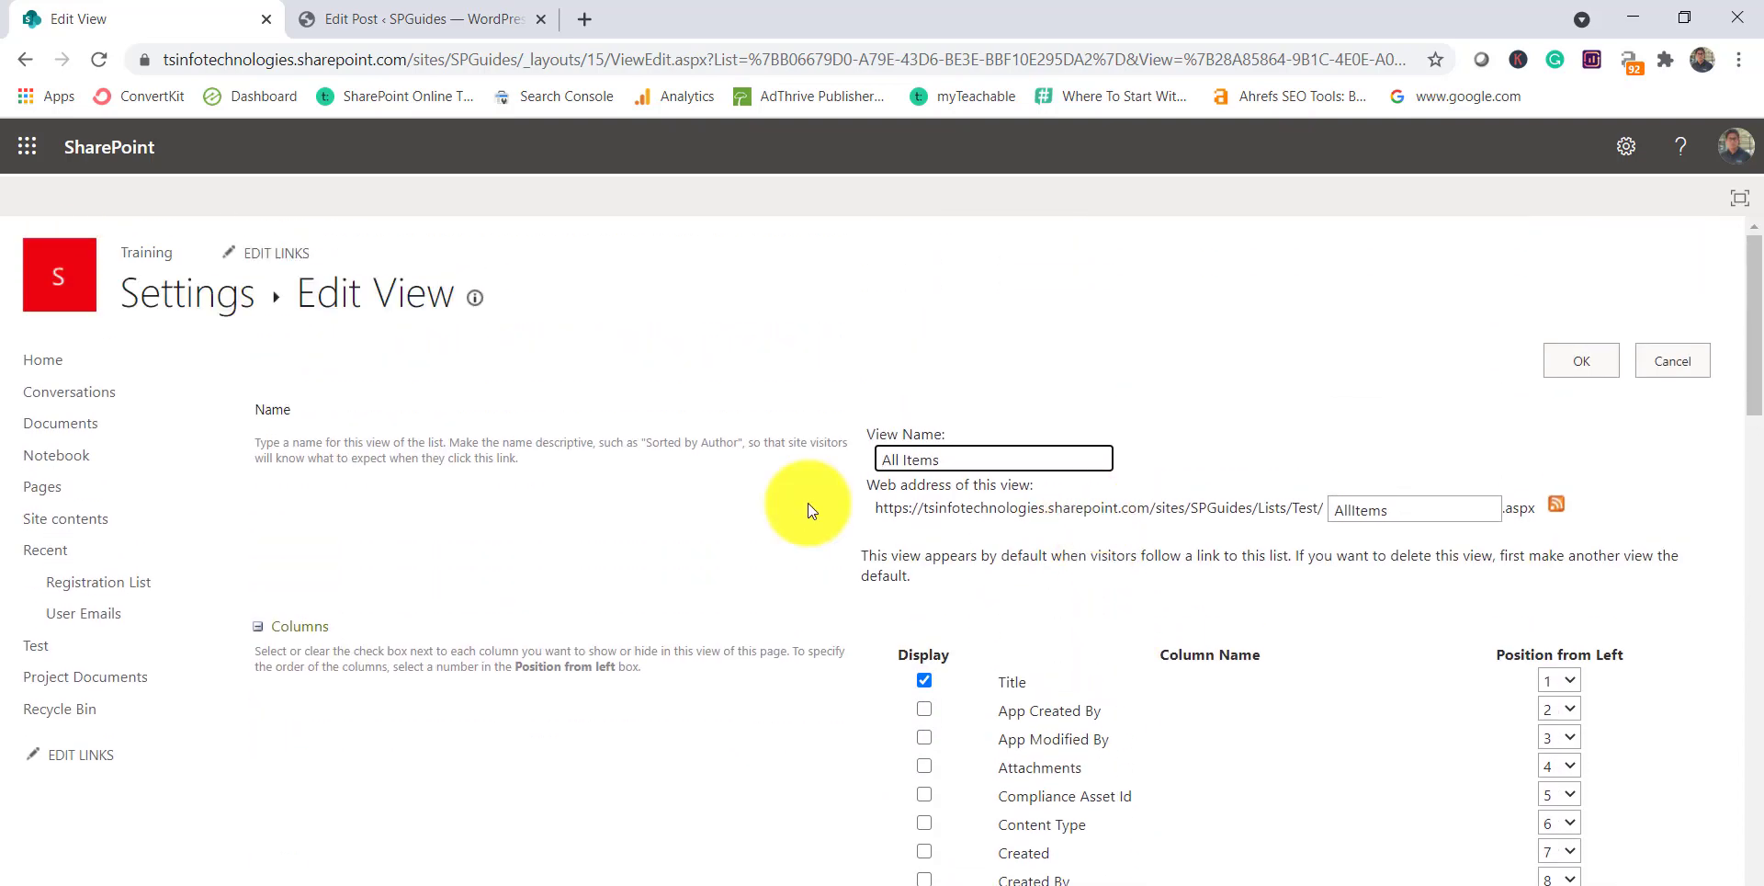
{"action": "left_click", "coordinate": [213, 317]}
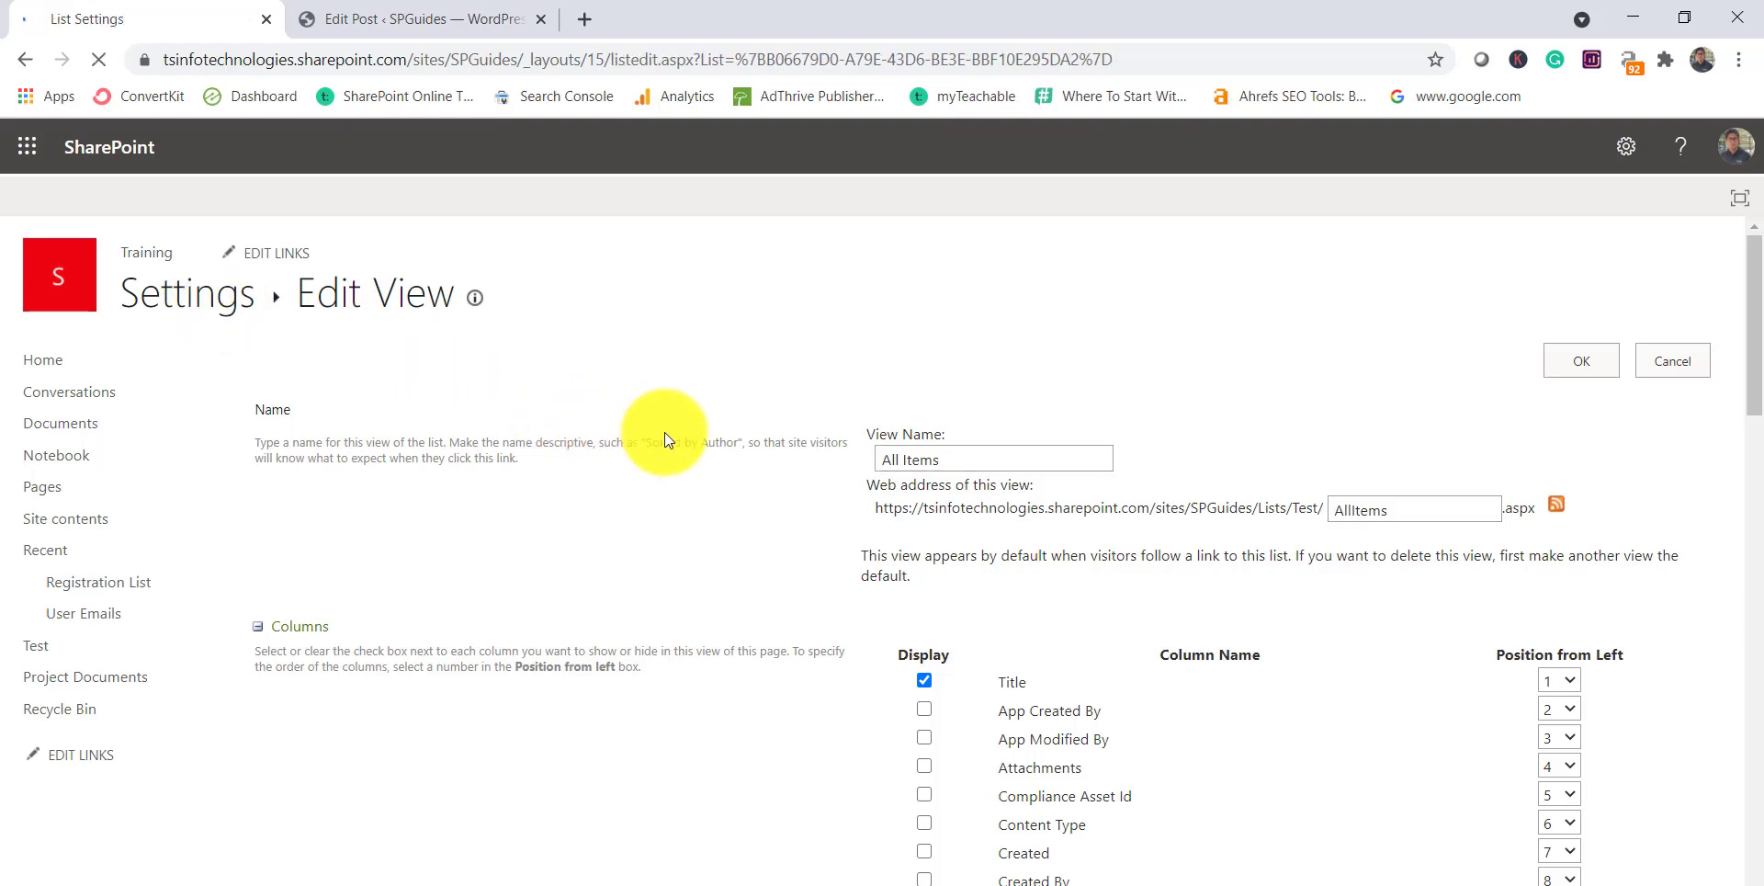
{"action": "left_click", "coordinate": [149, 299]}
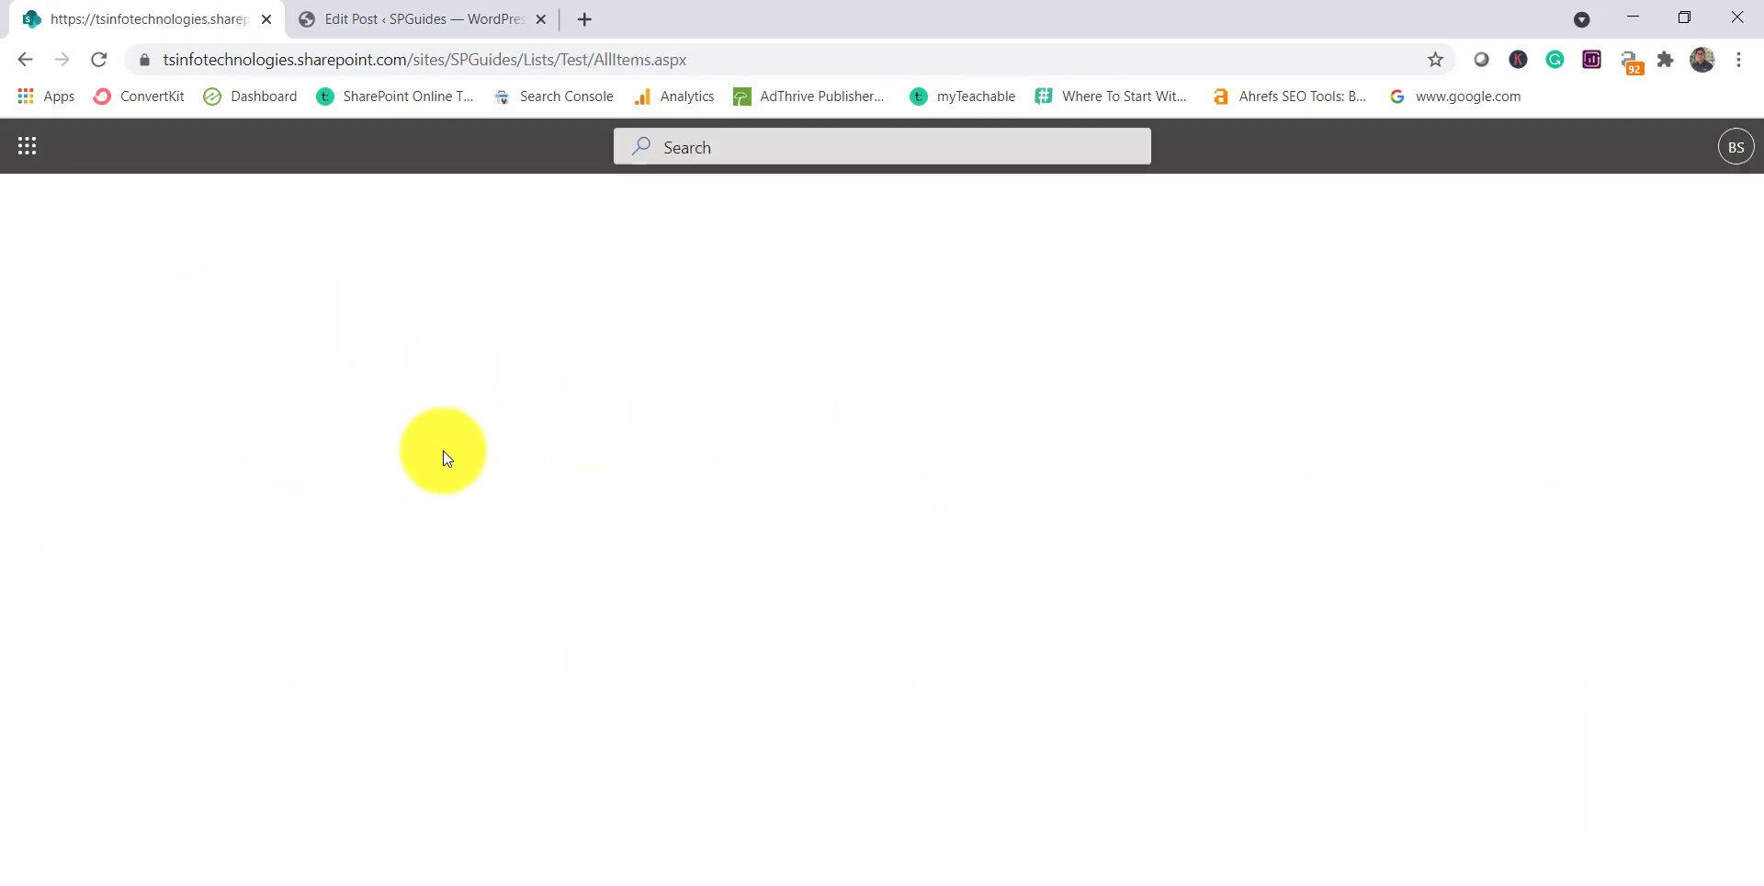